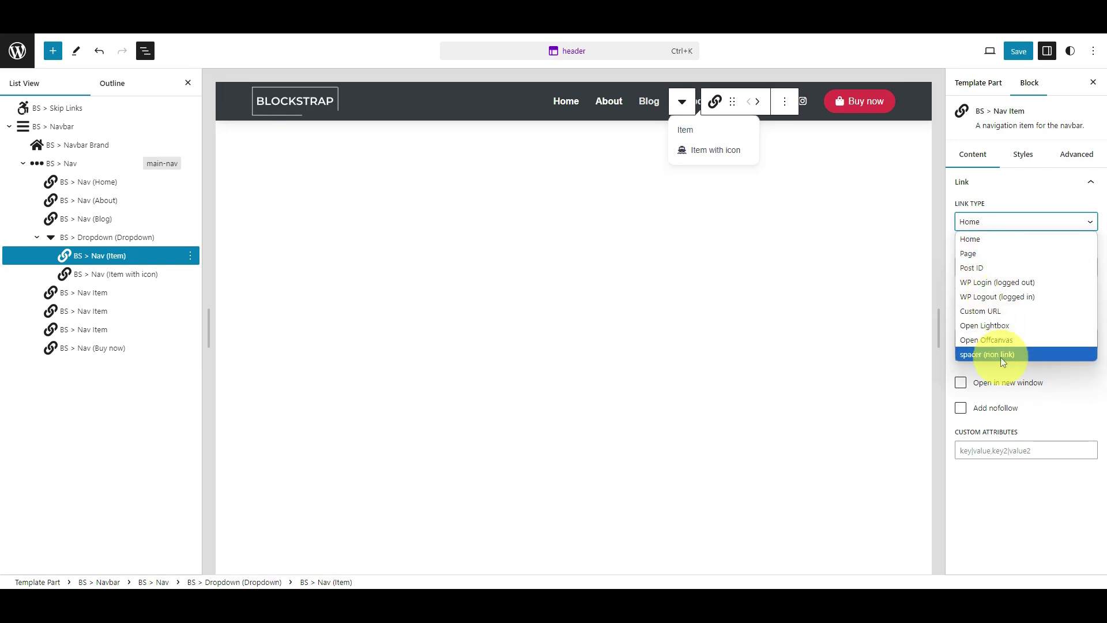
# Duplicate the Dropdown block in the header's main navigation
pyautogui.click(193, 240)
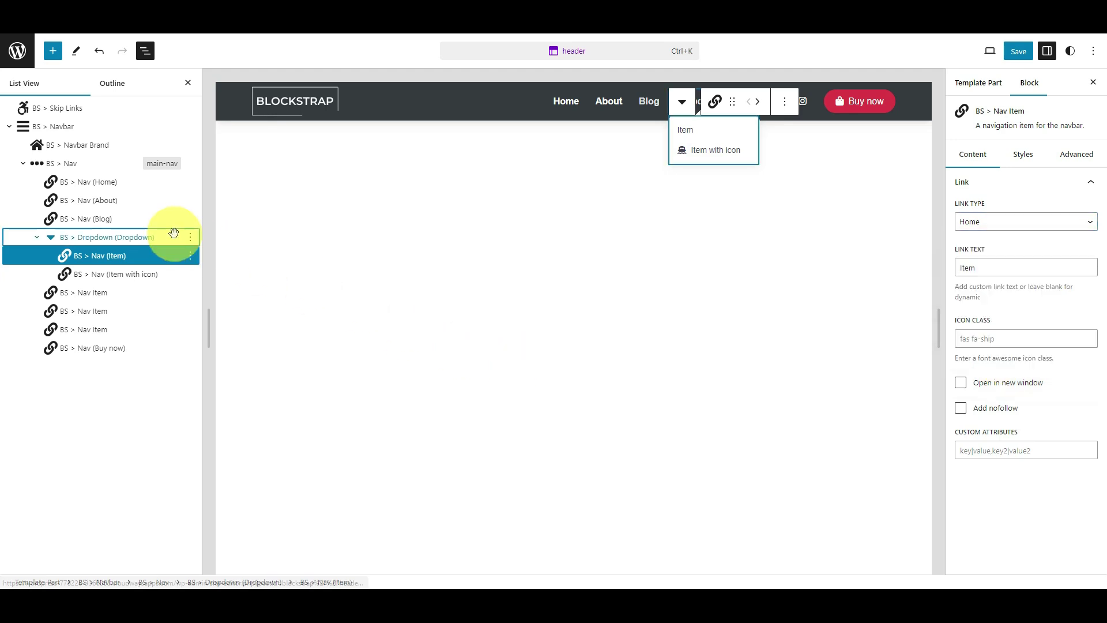
pyautogui.click(194, 240)
pyautogui.click(192, 238)
pyautogui.click(218, 288)
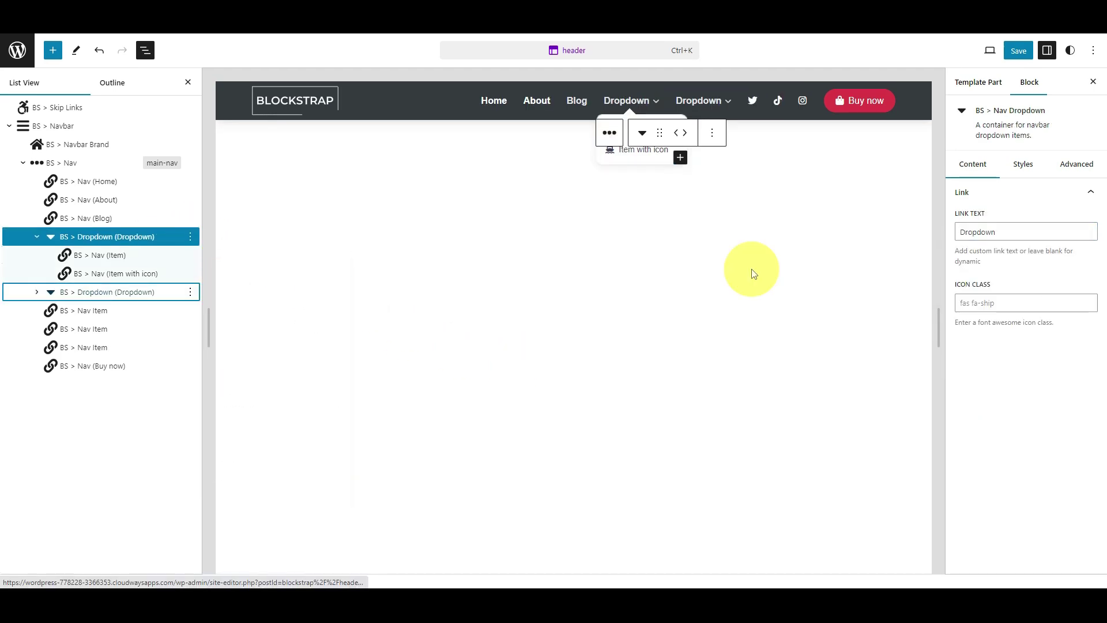
# Set the first dropdown's link text to "Dropdown 2" and save the header template part
pyautogui.click(1017, 230)
pyautogui.write('2')
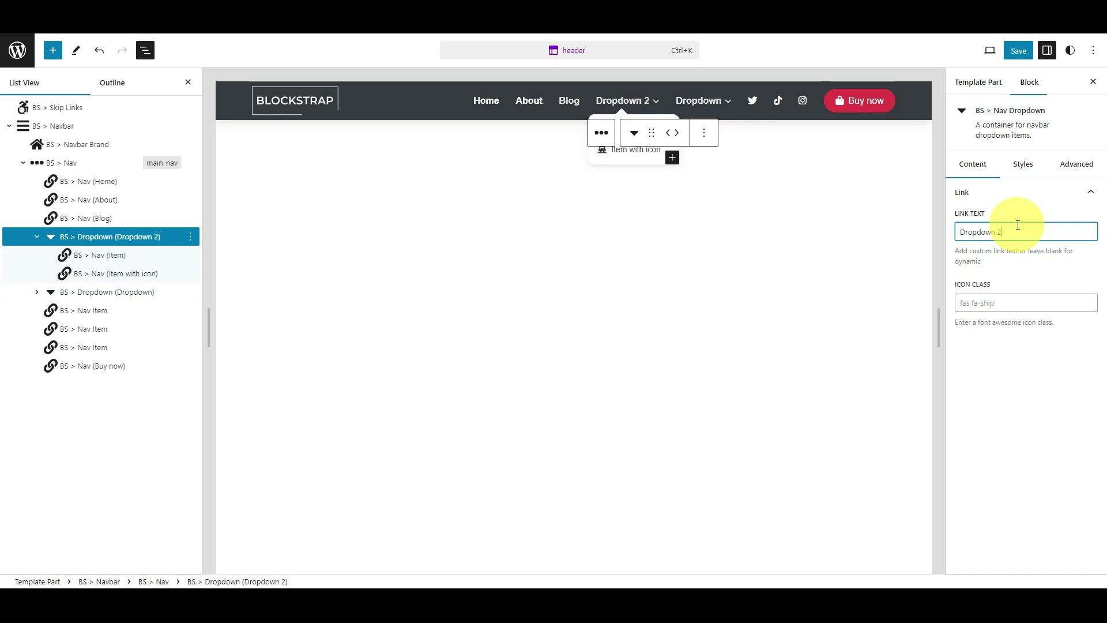
pyautogui.click(1019, 51)
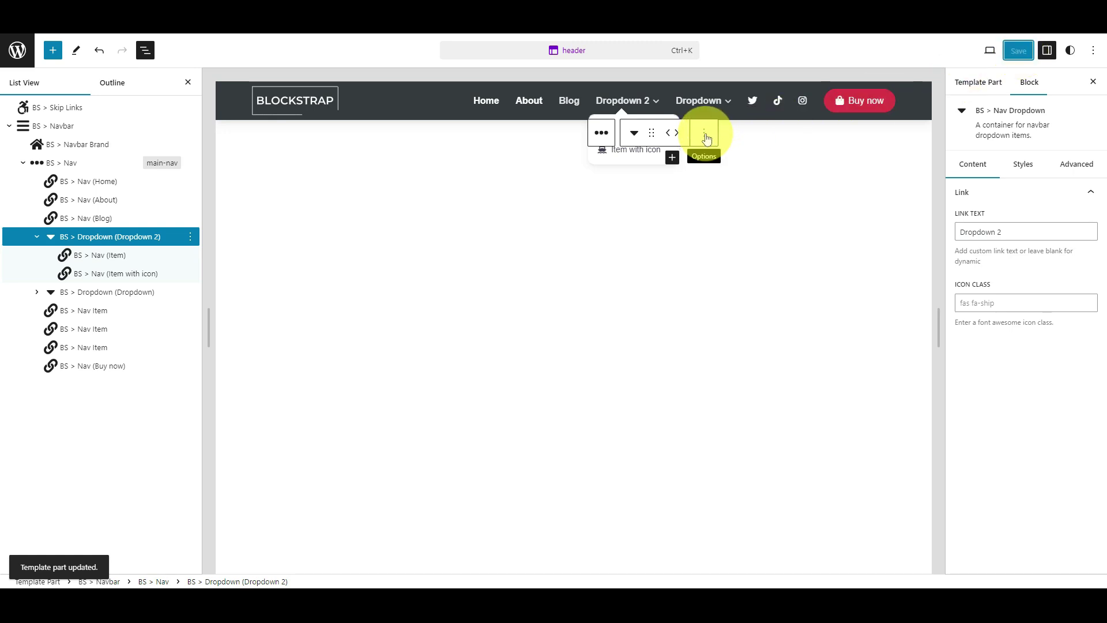
# Insert a BS > Nav Dropdown block directly after Dropdown 2 in the main navigation
pyautogui.click(706, 138)
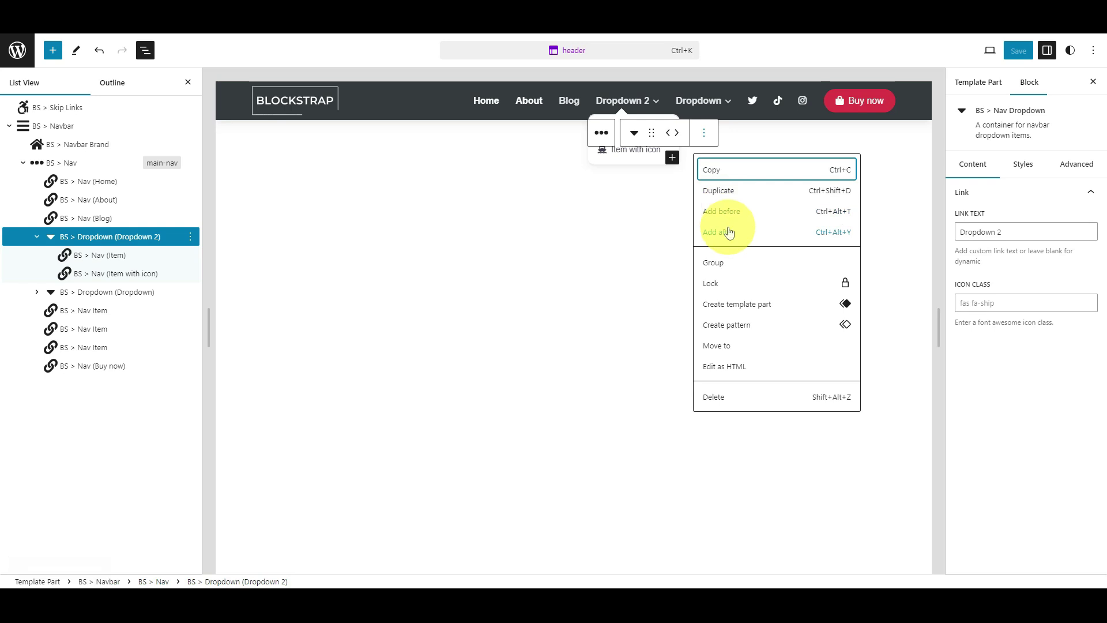
pyautogui.click(729, 232)
pyautogui.write('/bs')
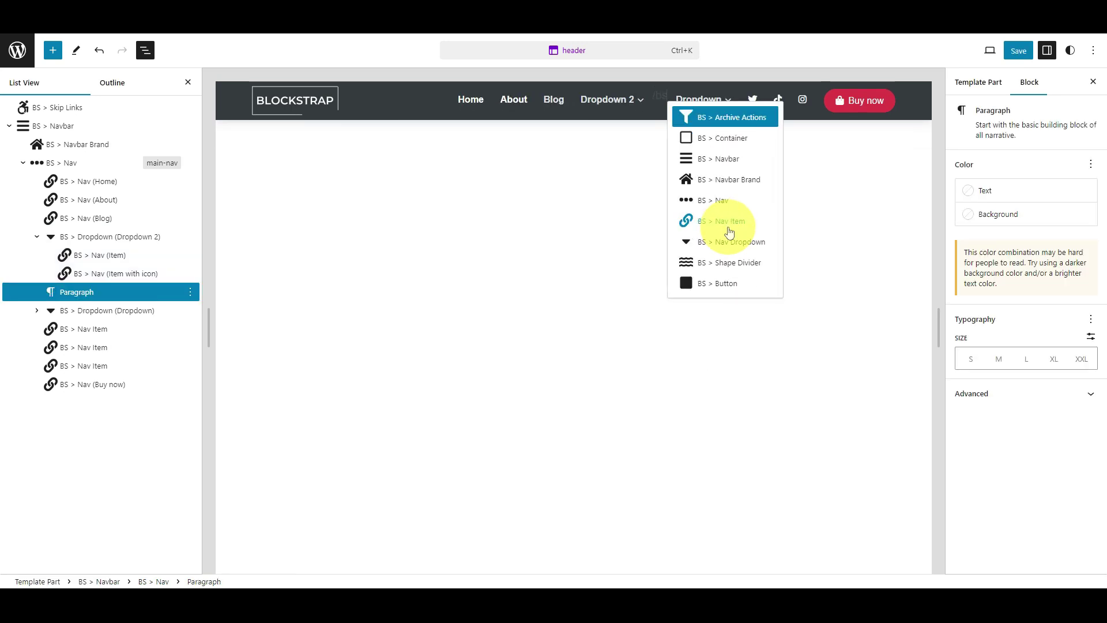
pyautogui.write(' dro')
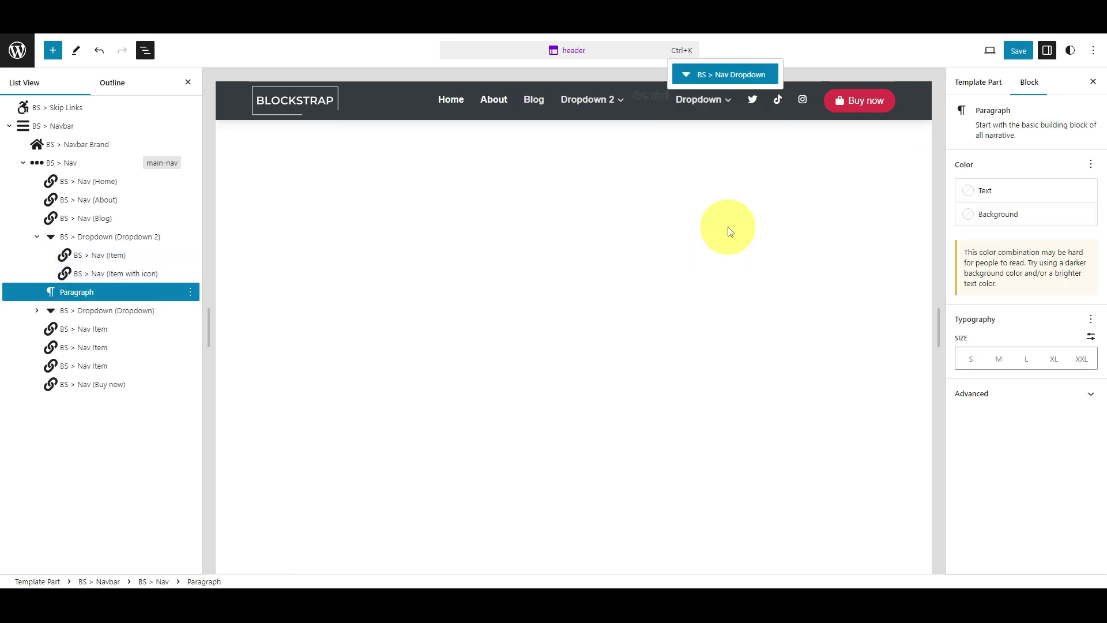
pyautogui.click(740, 72)
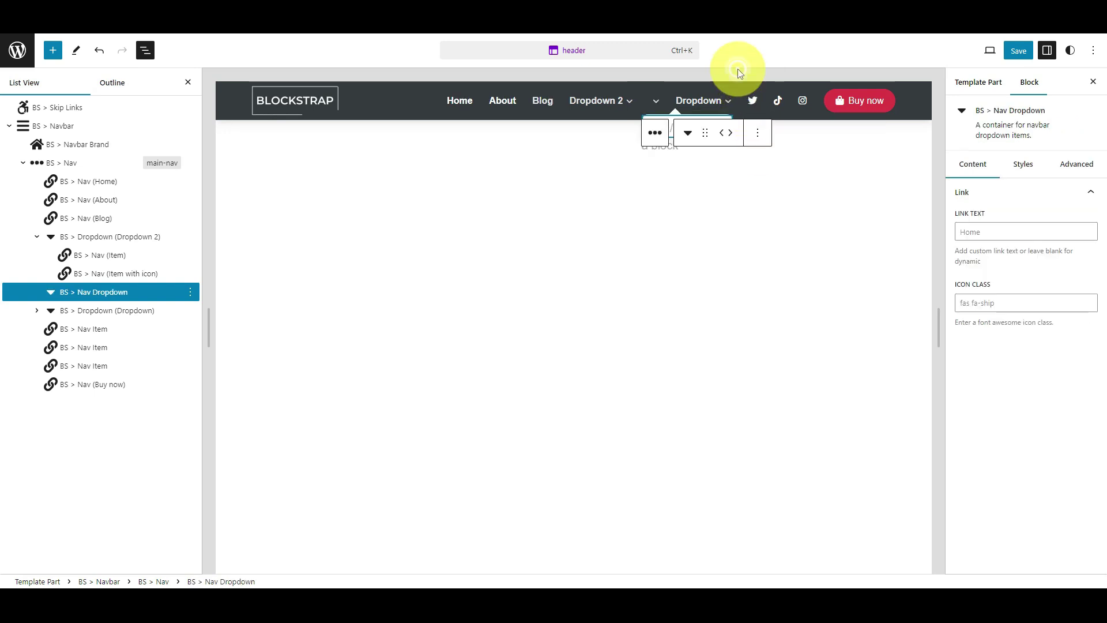
# Set the new nav dropdown's link text to "Dropdown 3" and save the template part
pyautogui.click(1003, 230)
pyautogui.write('D')
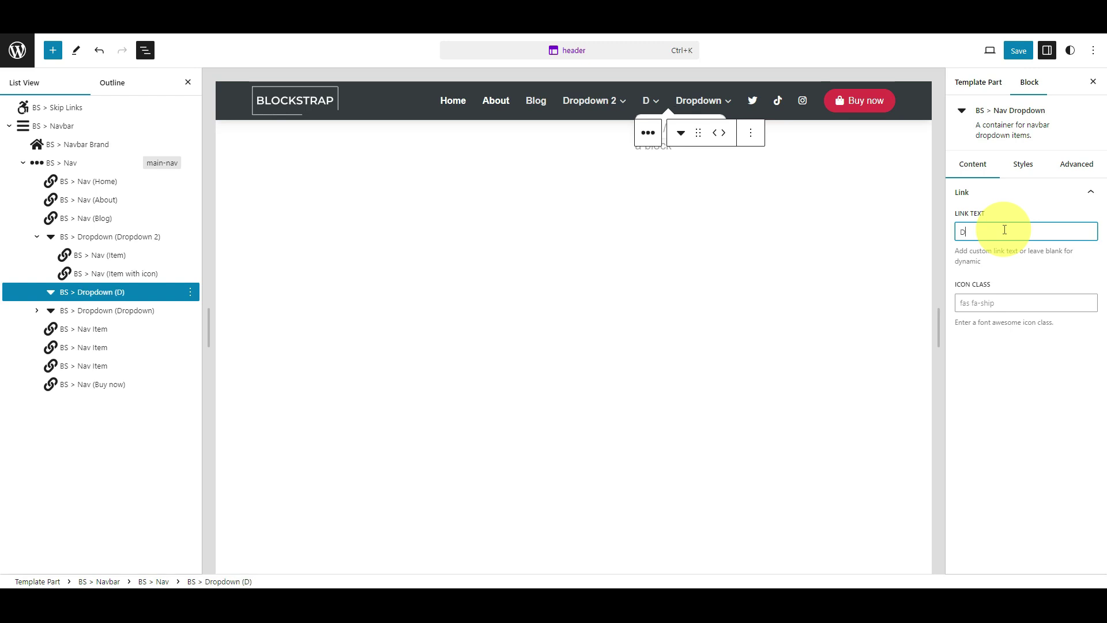
pyautogui.write('ropdown 3')
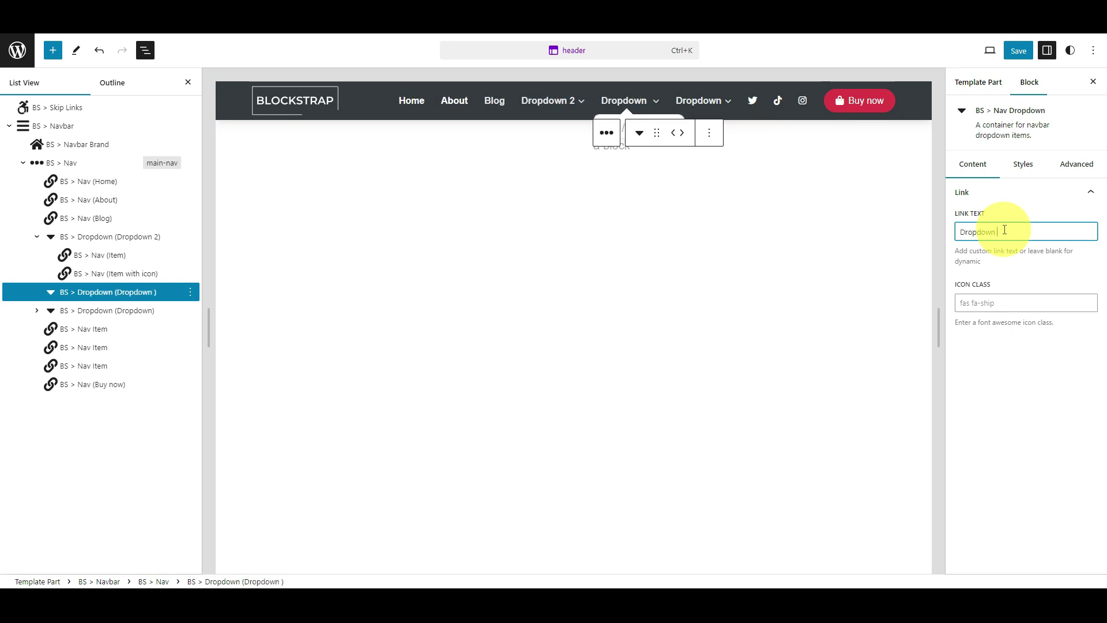
pyautogui.click(1017, 52)
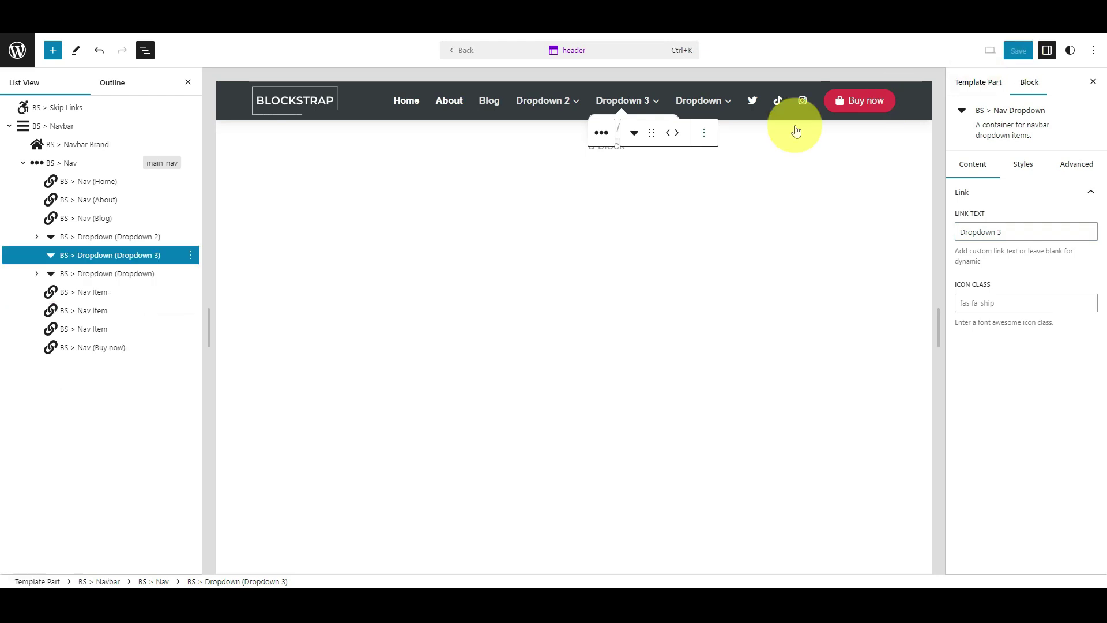
# Add a BS > Nav Item block nested inside Dropdown 3
pyautogui.click(190, 255)
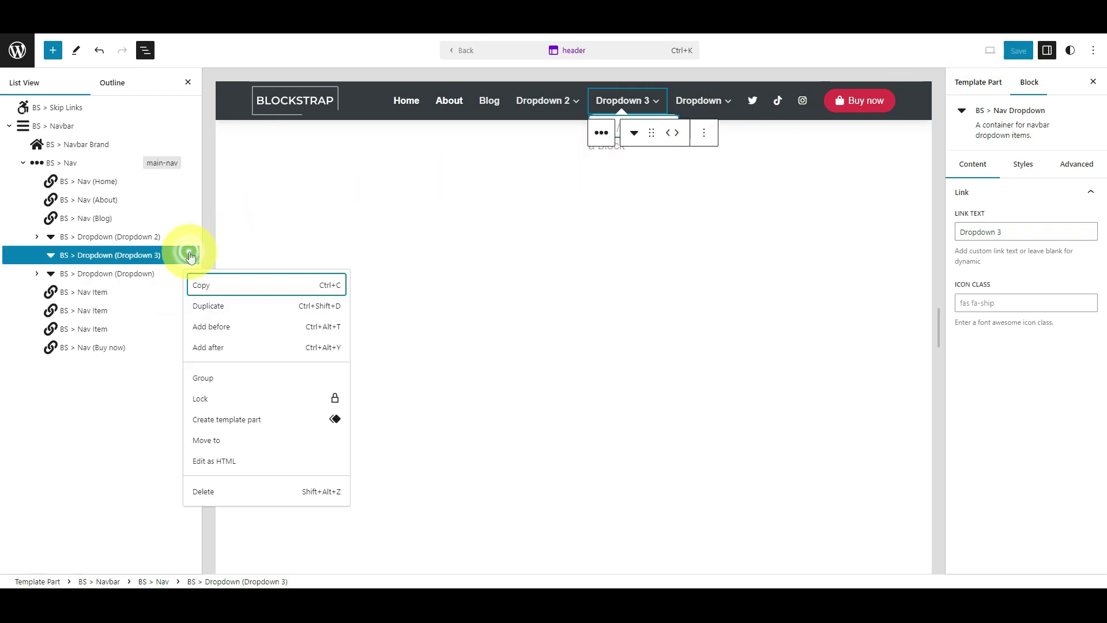
pyautogui.click(215, 348)
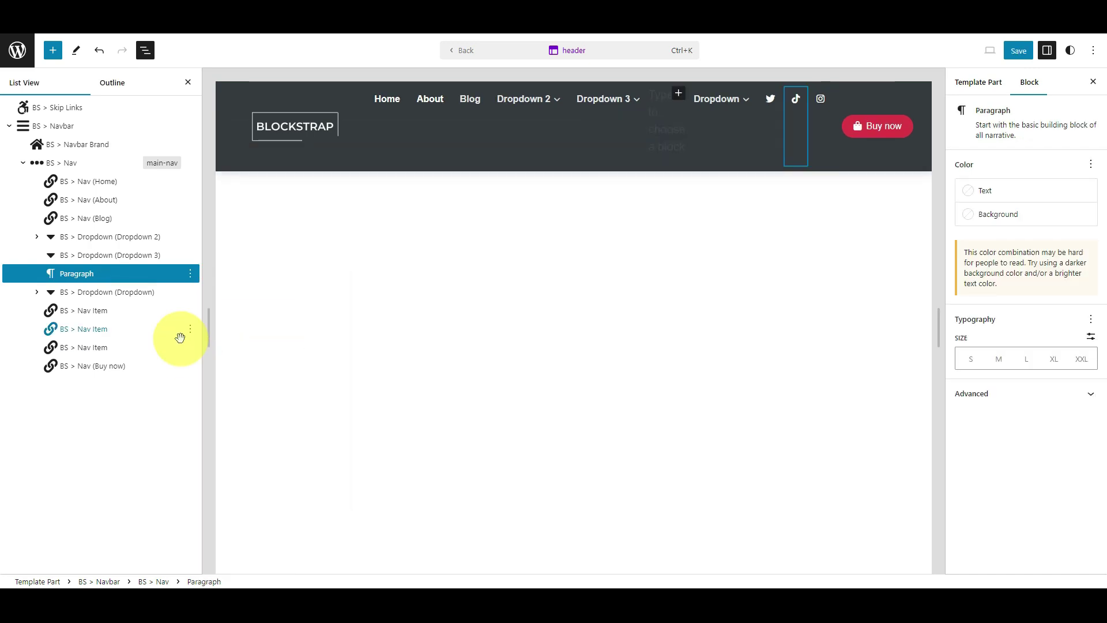
pyautogui.moveTo(119, 275); pyautogui.dragTo(122, 257)
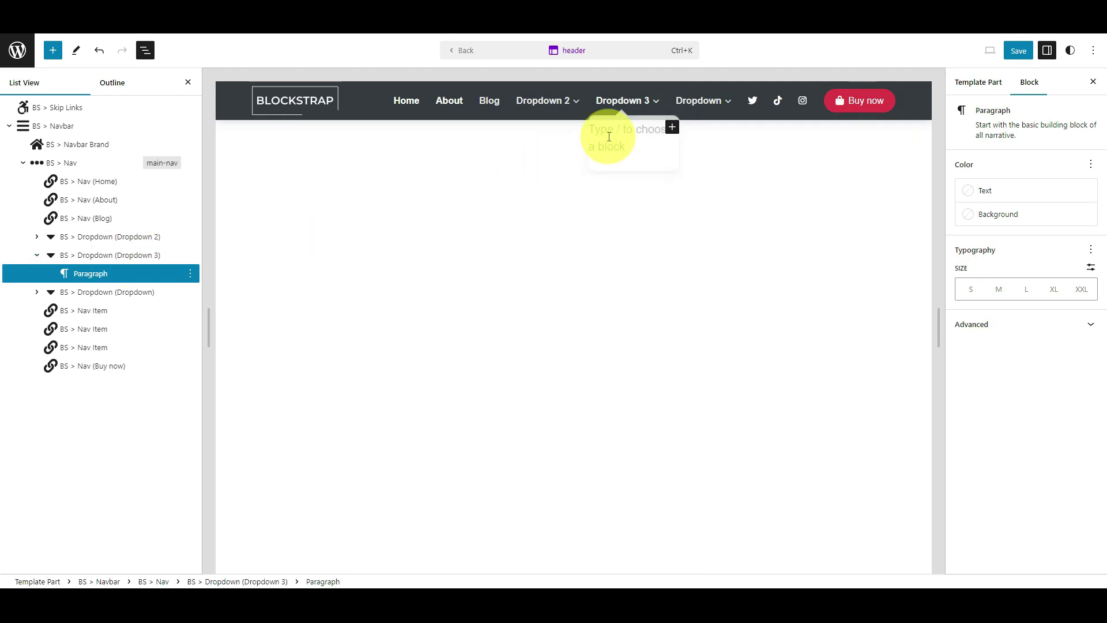
pyautogui.write('/bs')
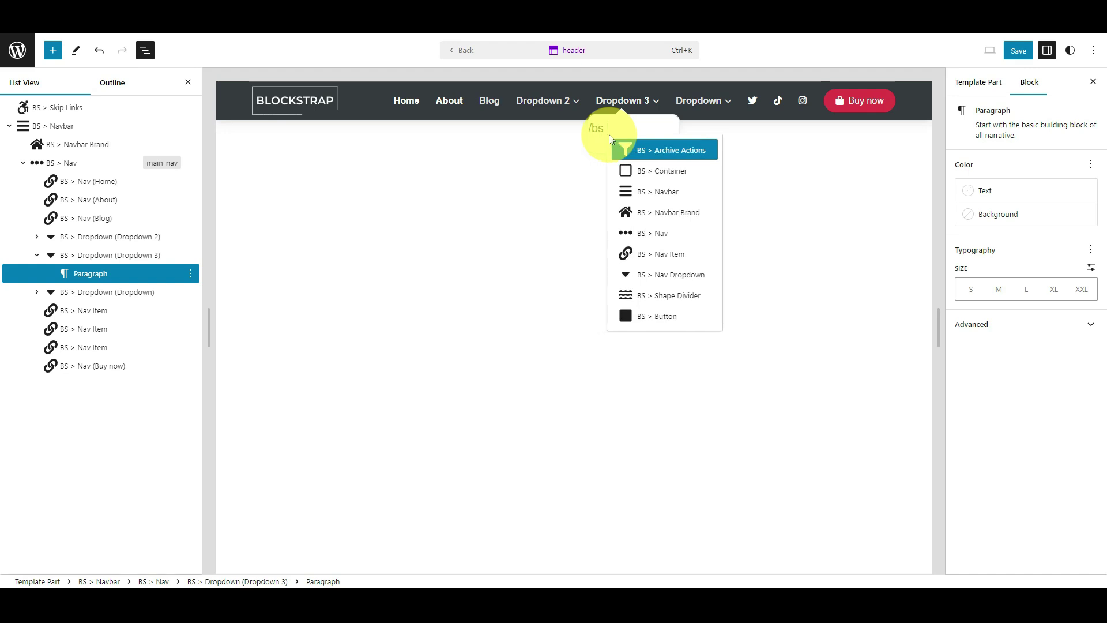
pyautogui.write(' nav it')
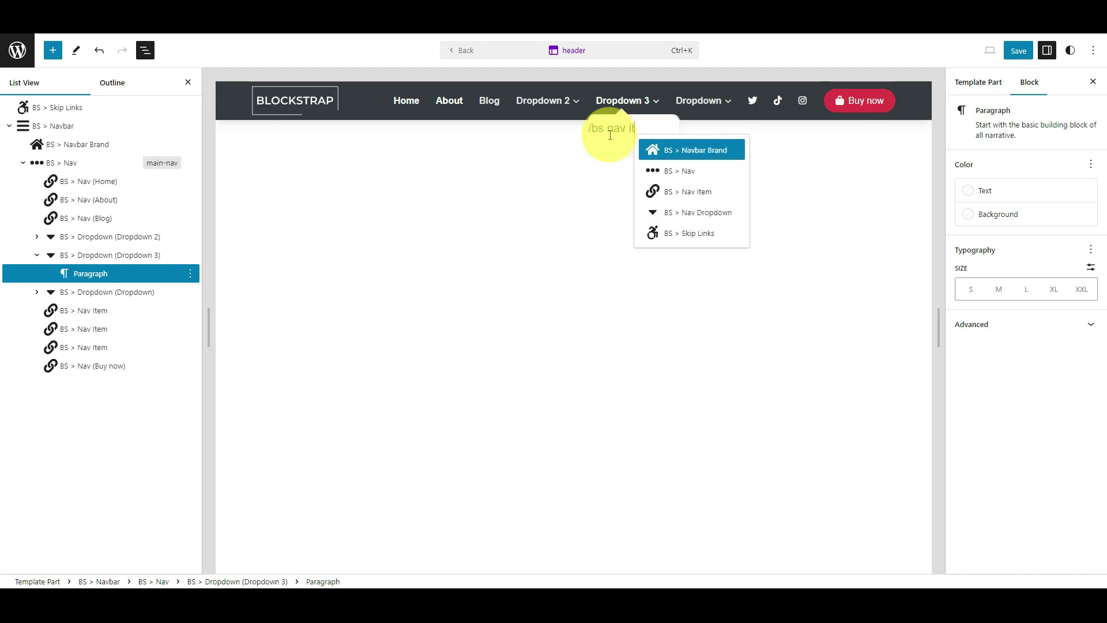
pyautogui.click(699, 191)
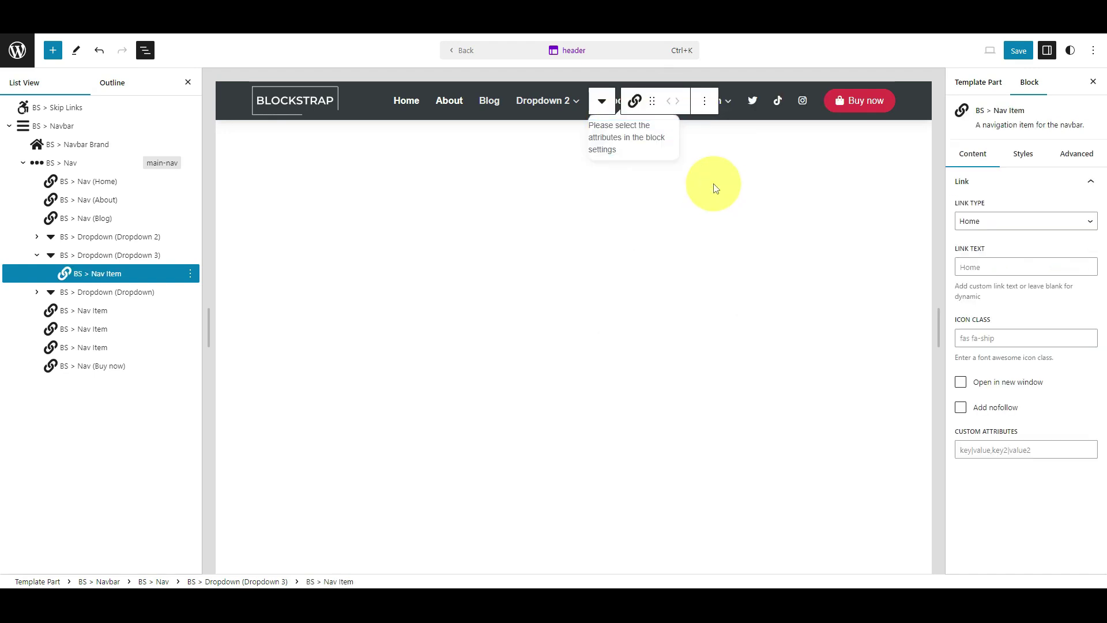
# Link the nav item inside Dropdown 3 to the page Sample Page (#2) using link type Page, and save
pyautogui.click(974, 223)
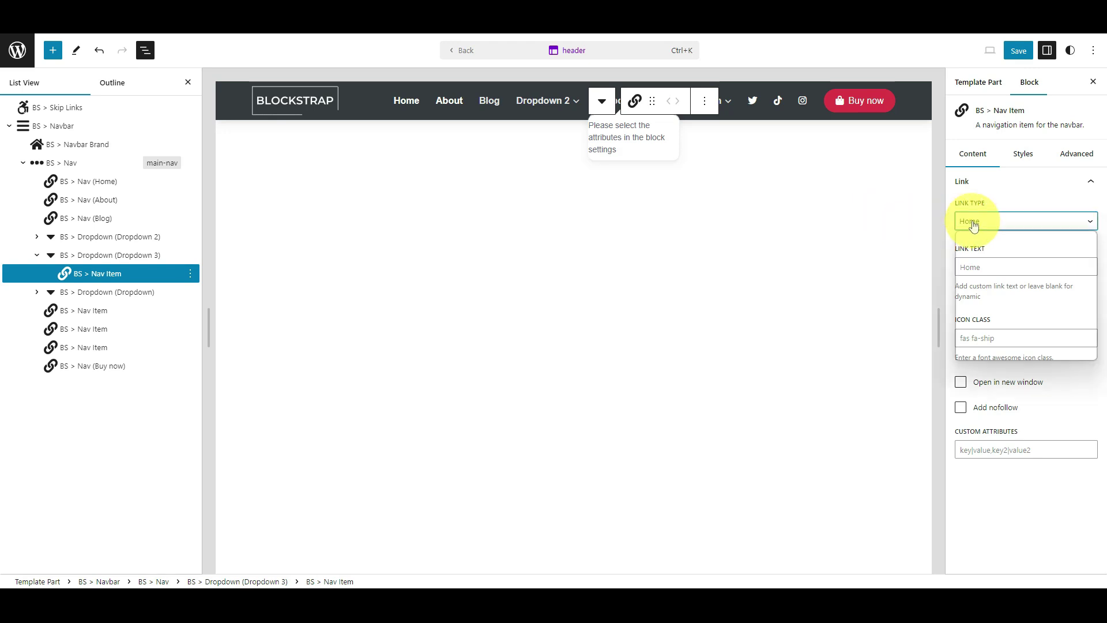
pyautogui.click(979, 253)
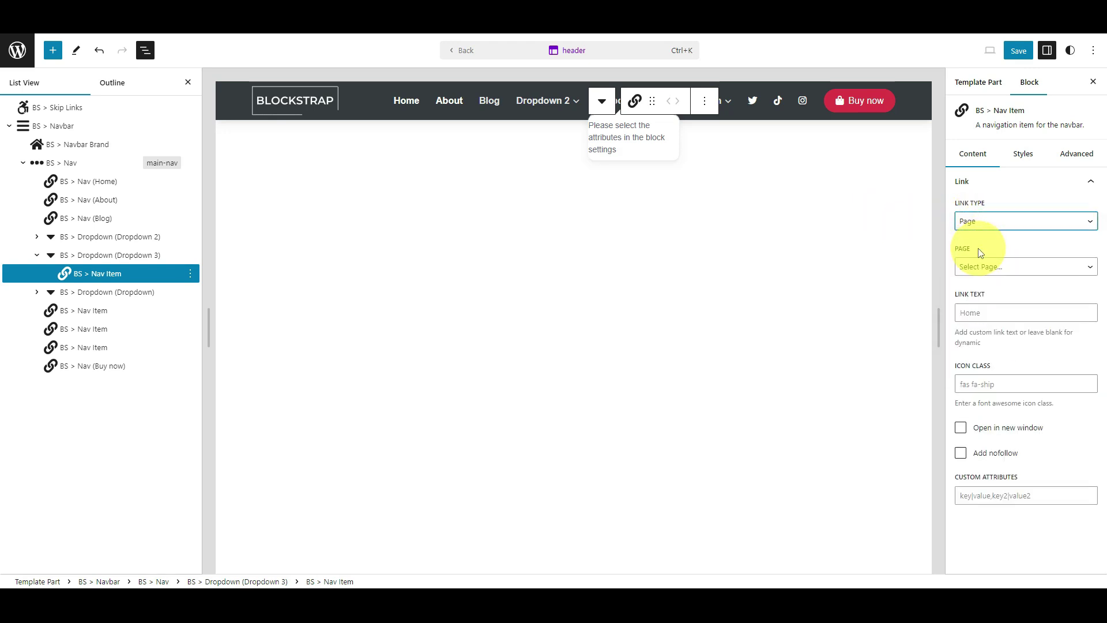
pyautogui.click(982, 268)
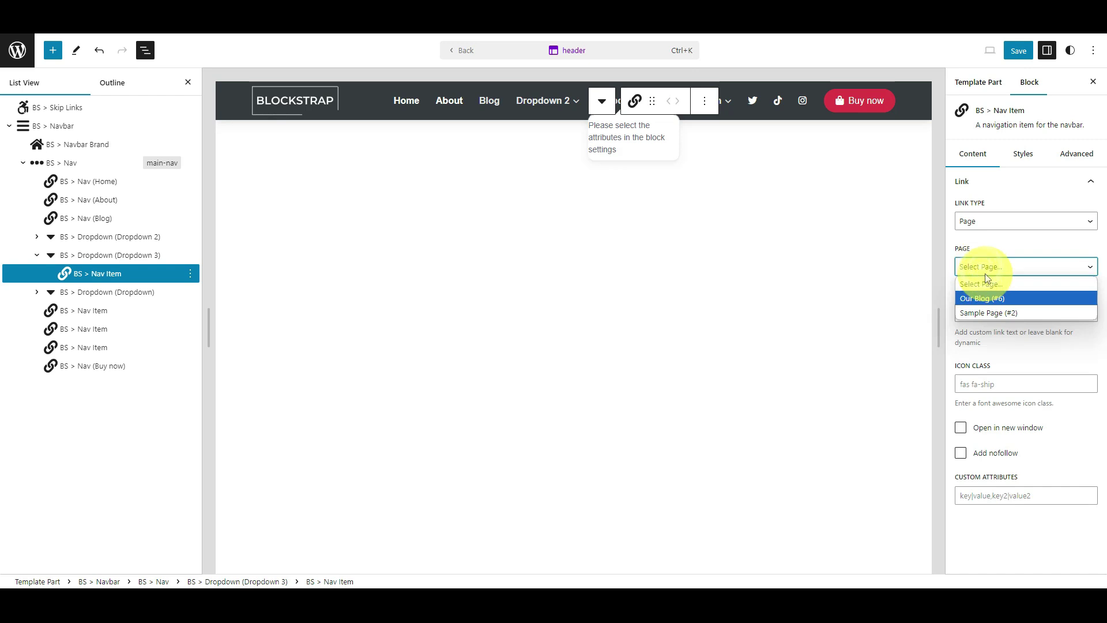
pyautogui.click(991, 313)
pyautogui.click(1018, 52)
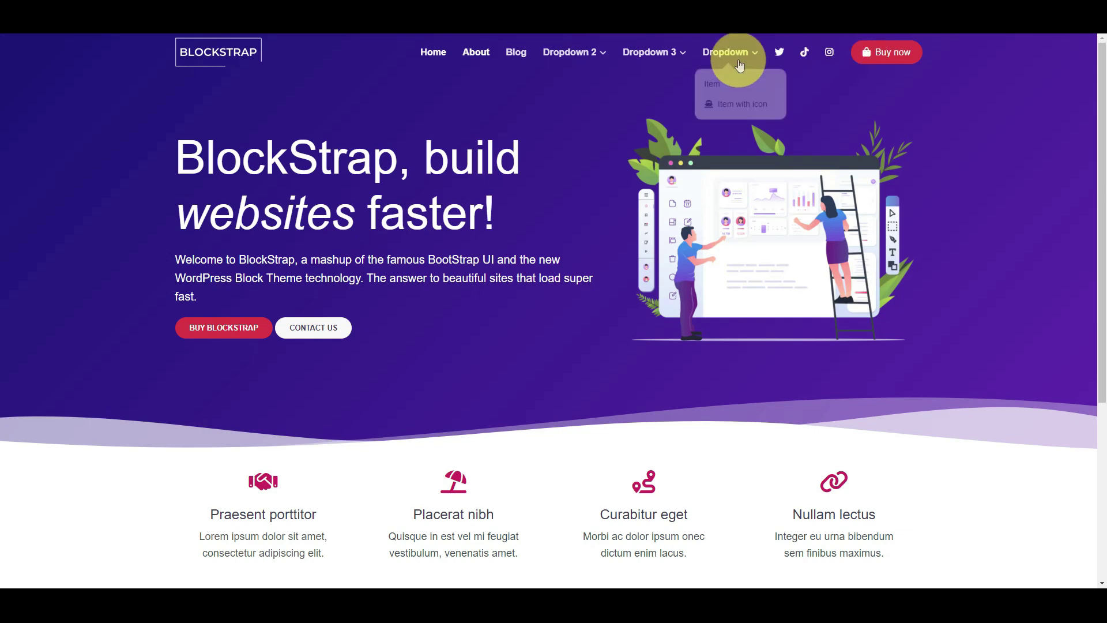
pyautogui.moveTo(660, 51)
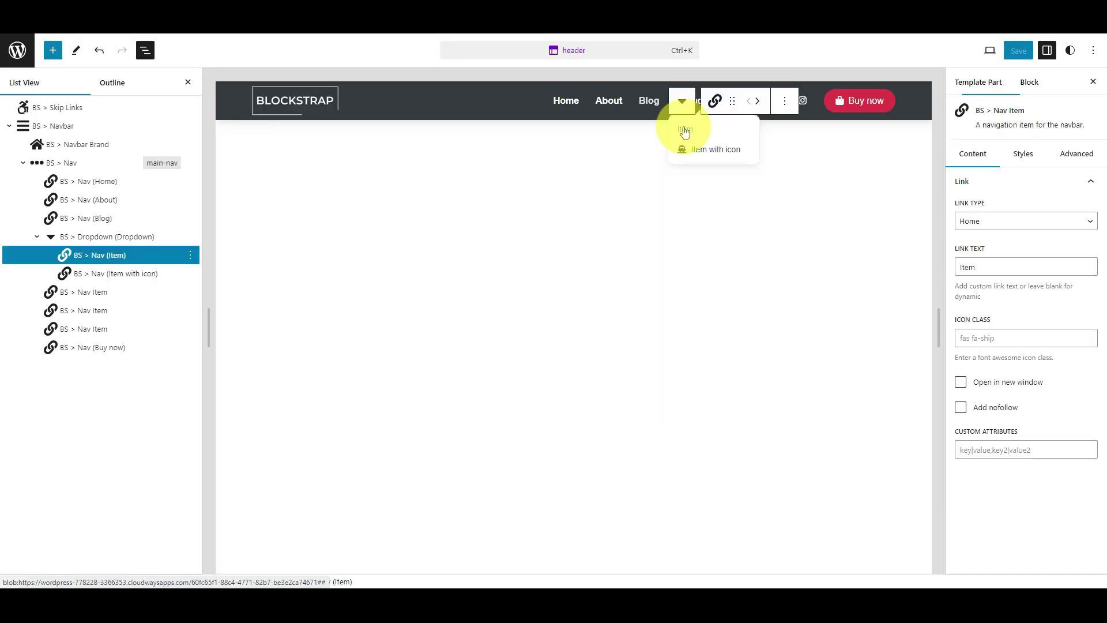
pyautogui.click(983, 221)
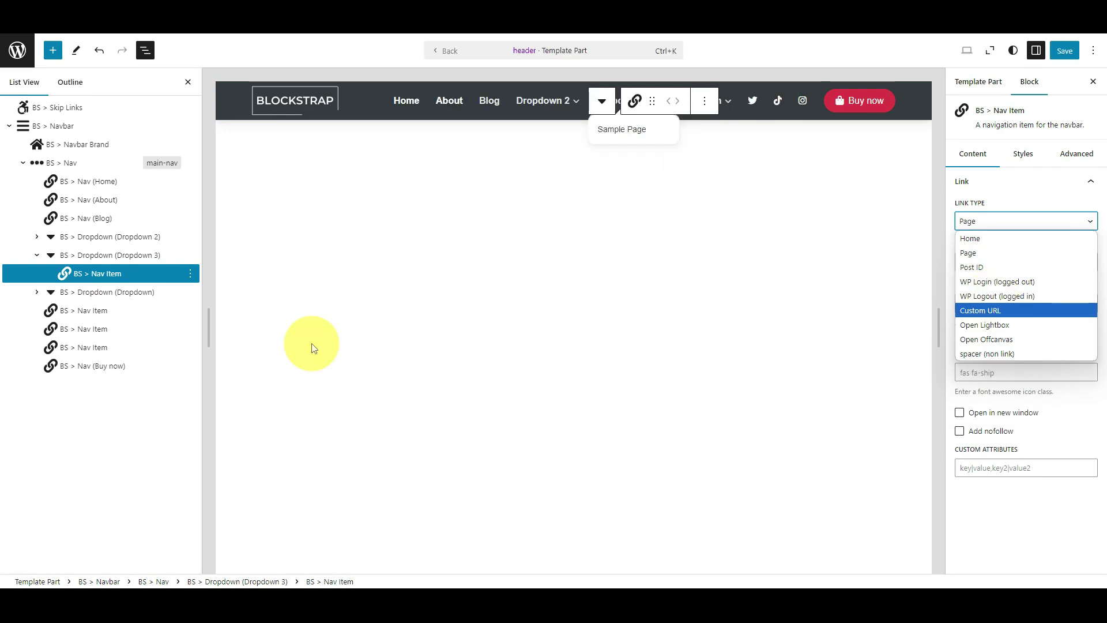
# Insert a BS > Nav Item block directly before the Buy now item in the main navigation
pyautogui.click(190, 369)
pyautogui.click(190, 369)
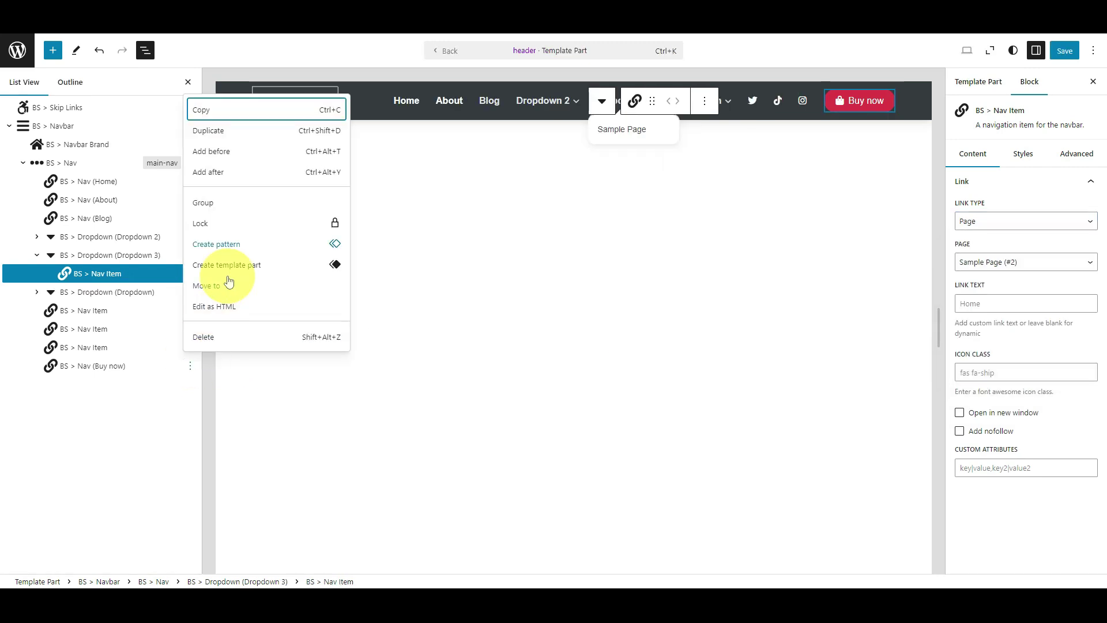
pyautogui.click(229, 151)
pyautogui.write('/bs n')
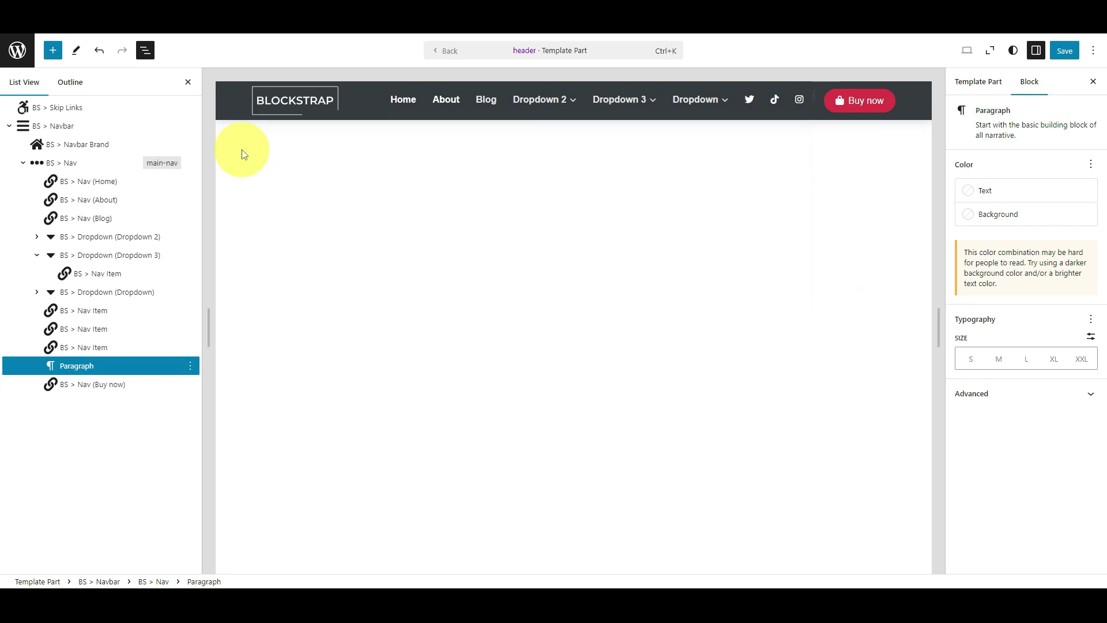
pyautogui.write('av item')
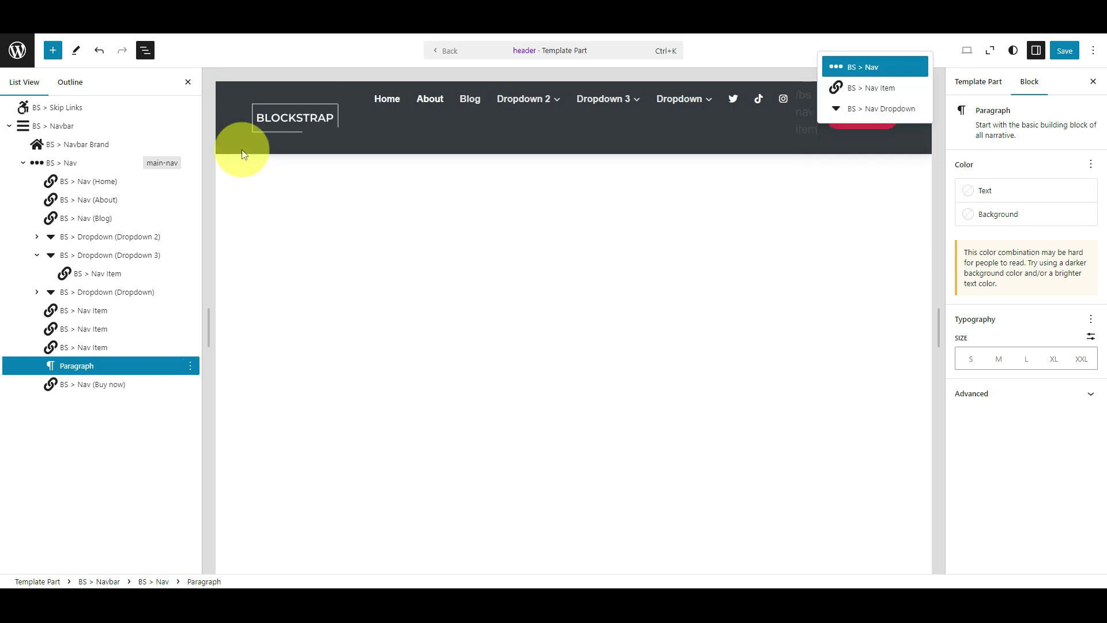
pyautogui.click(868, 89)
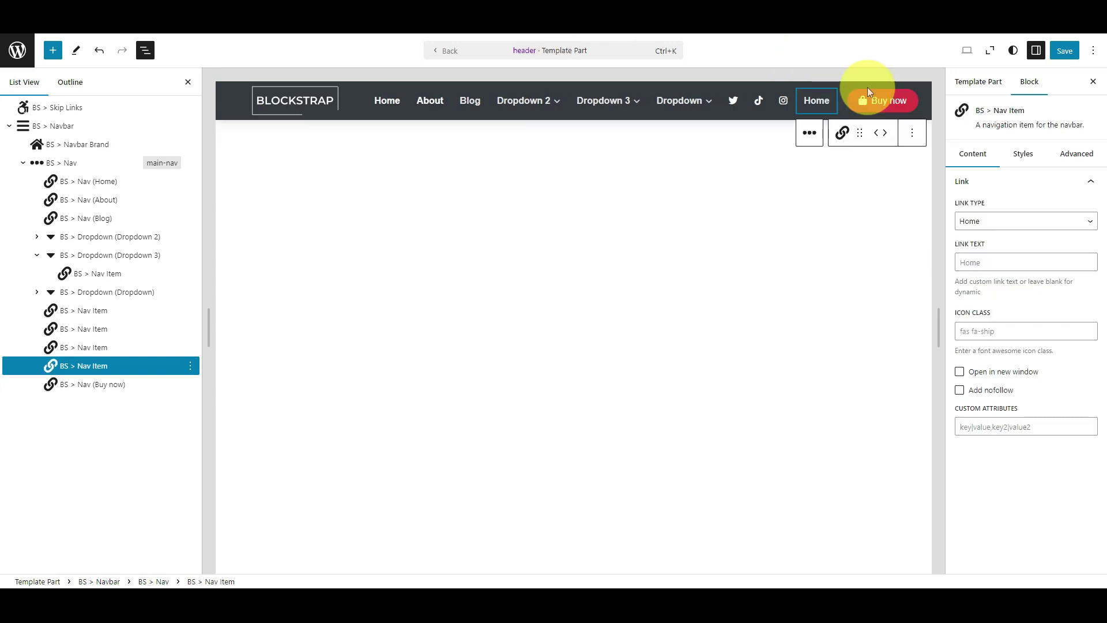
# Set the new nav item's link type to WP Login (logged out) and its link text to "Login"
pyautogui.click(984, 221)
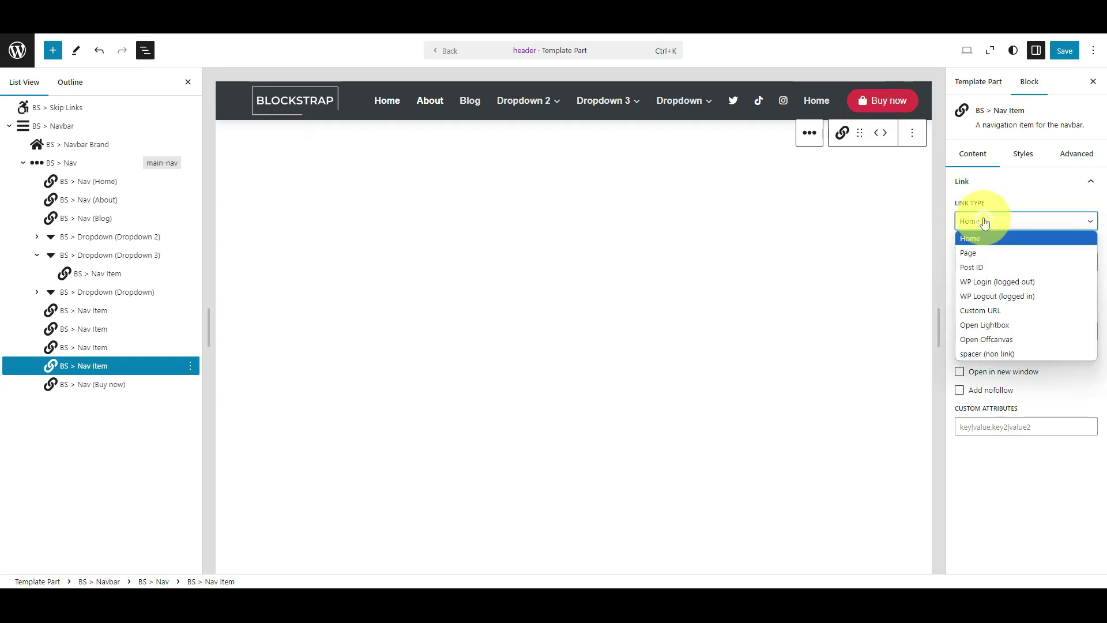
pyautogui.click(990, 281)
pyautogui.click(991, 261)
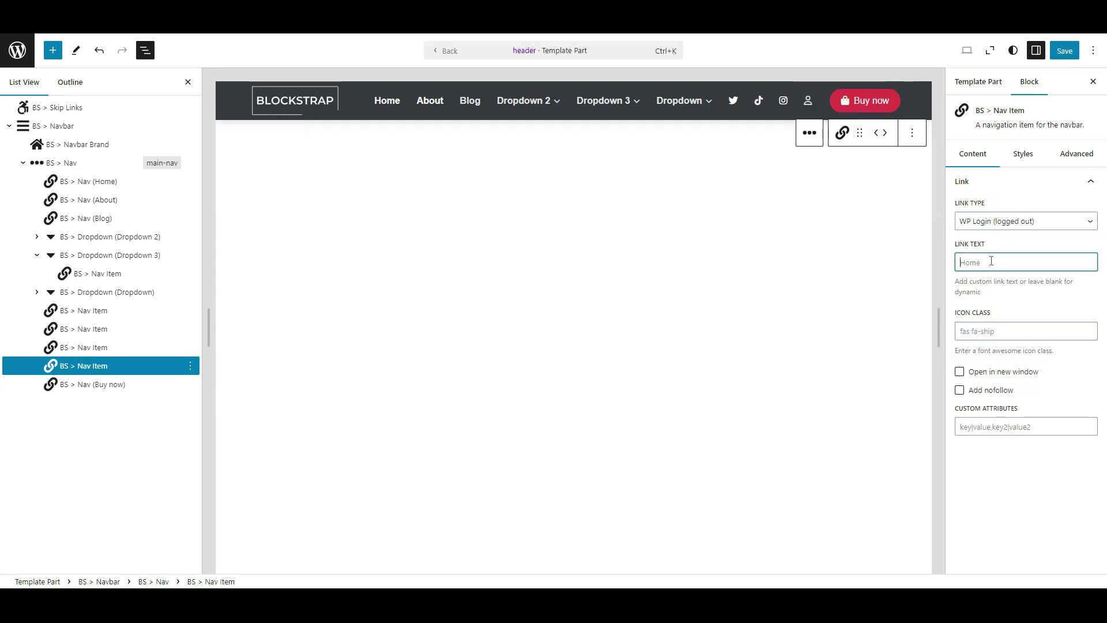
pyautogui.write('Login')
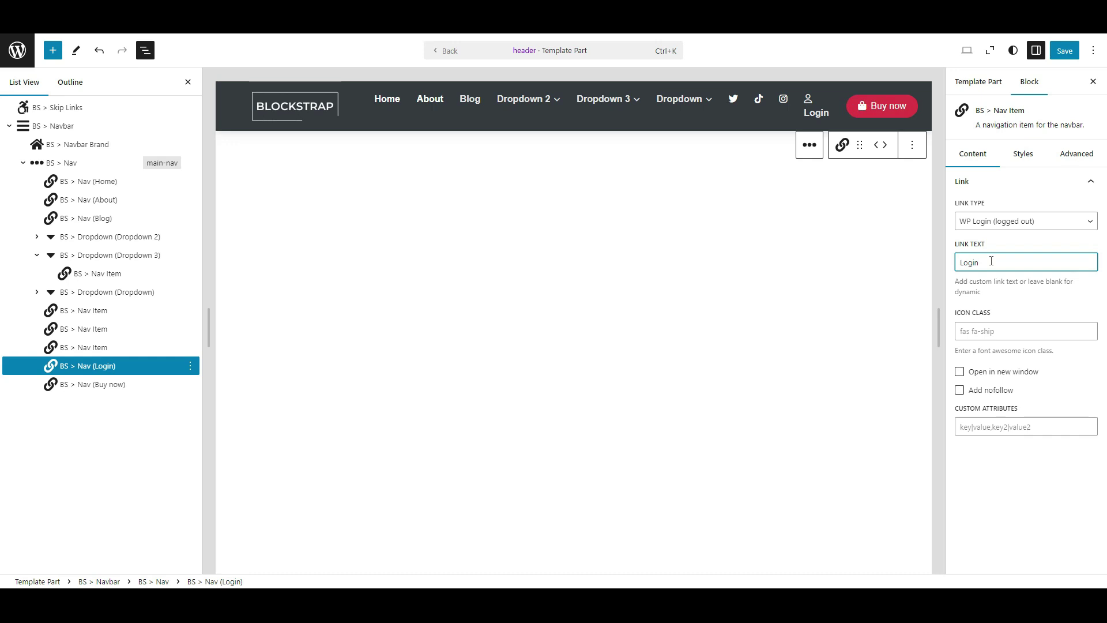
# Duplicate the Login nav item and give the copy link type WP Logout (logged in) and link text "Logout"
pyautogui.click(912, 147)
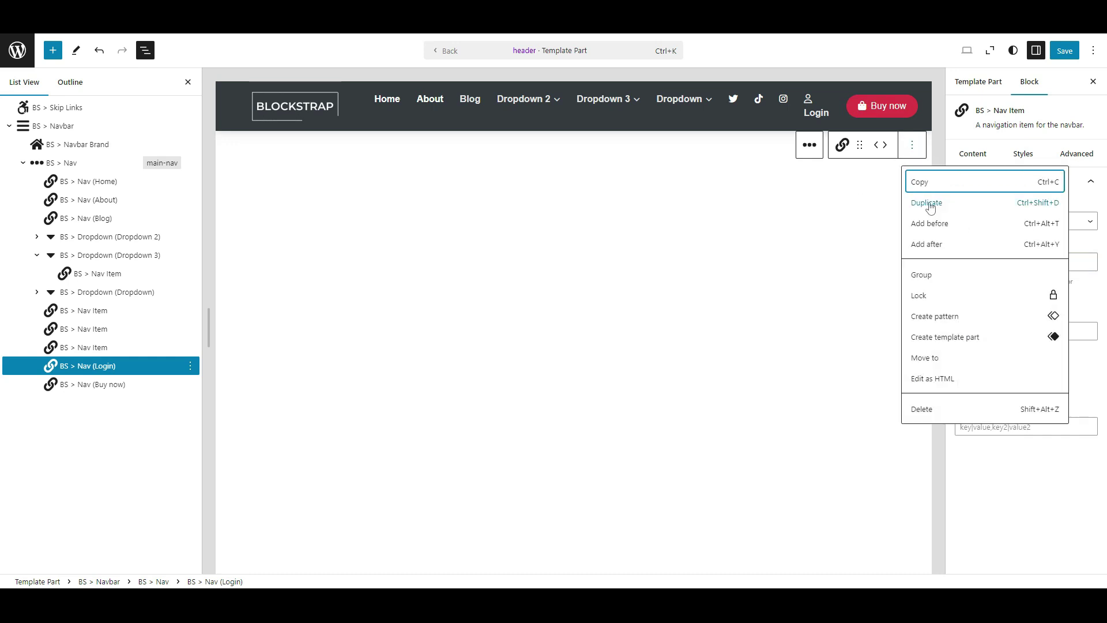
pyautogui.click(927, 203)
pyautogui.click(990, 230)
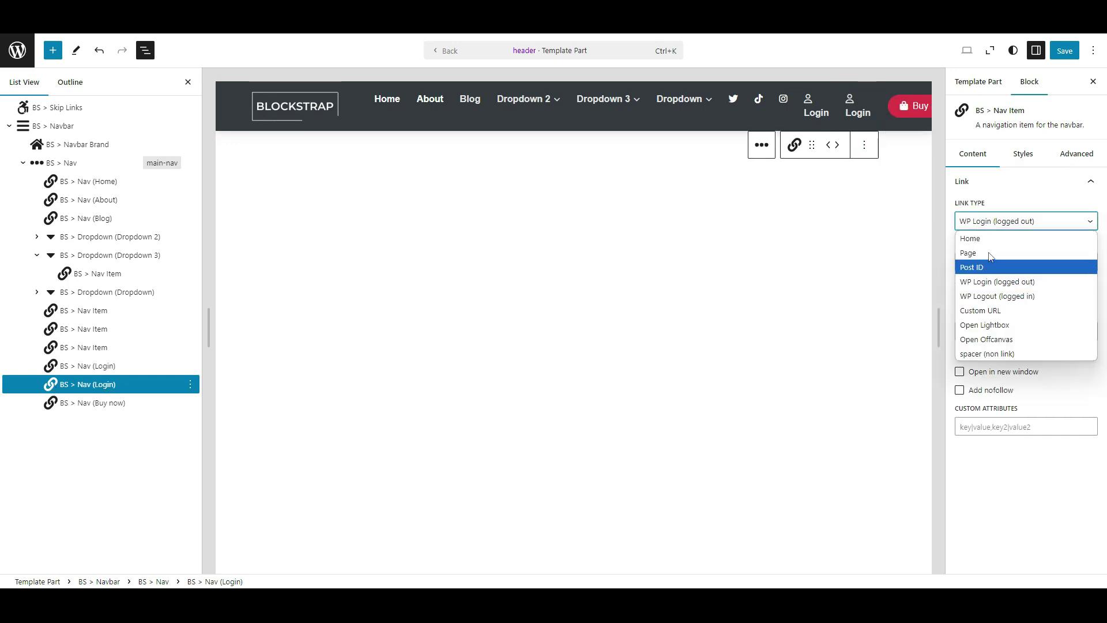
pyautogui.click(984, 296)
pyautogui.moveTo(971, 263); pyautogui.dragTo(1008, 279)
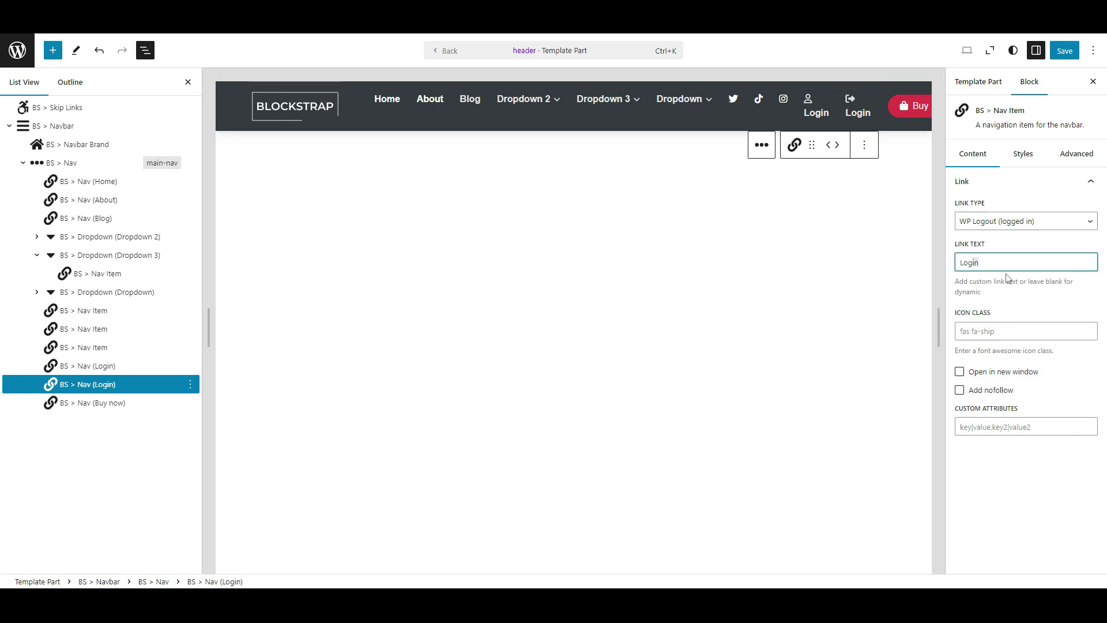
pyautogui.write('out')
# Save the header template part and try the Logout link on the site's home page
pyautogui.click(1065, 52)
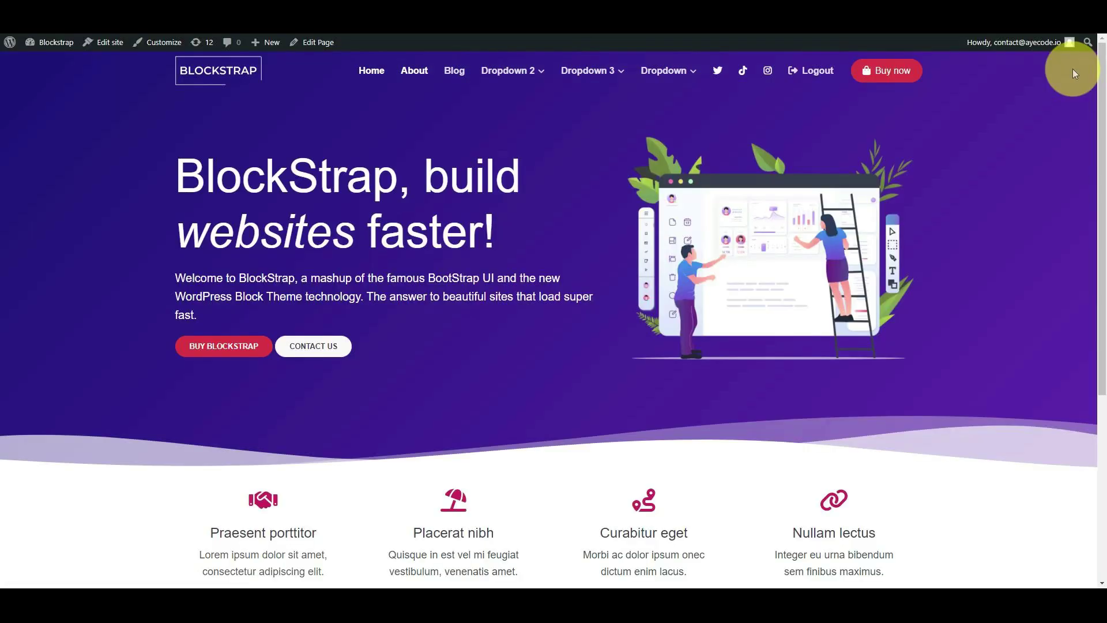
pyautogui.click(810, 88)
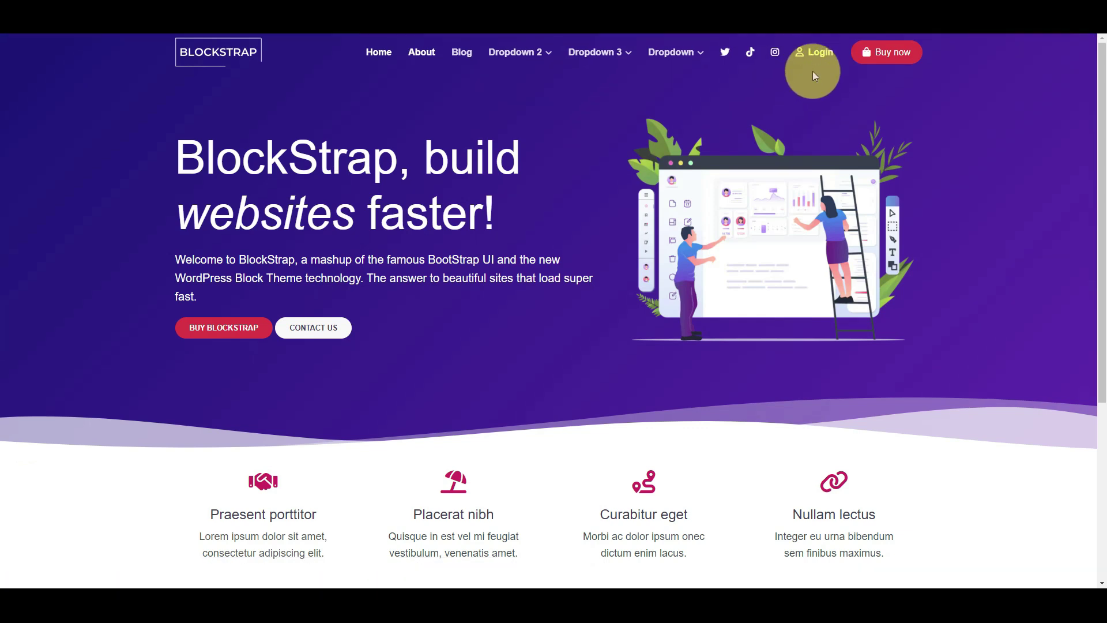
# Try the Login link on the site's home page and reload the page to check the header navigation
pyautogui.click(814, 52)
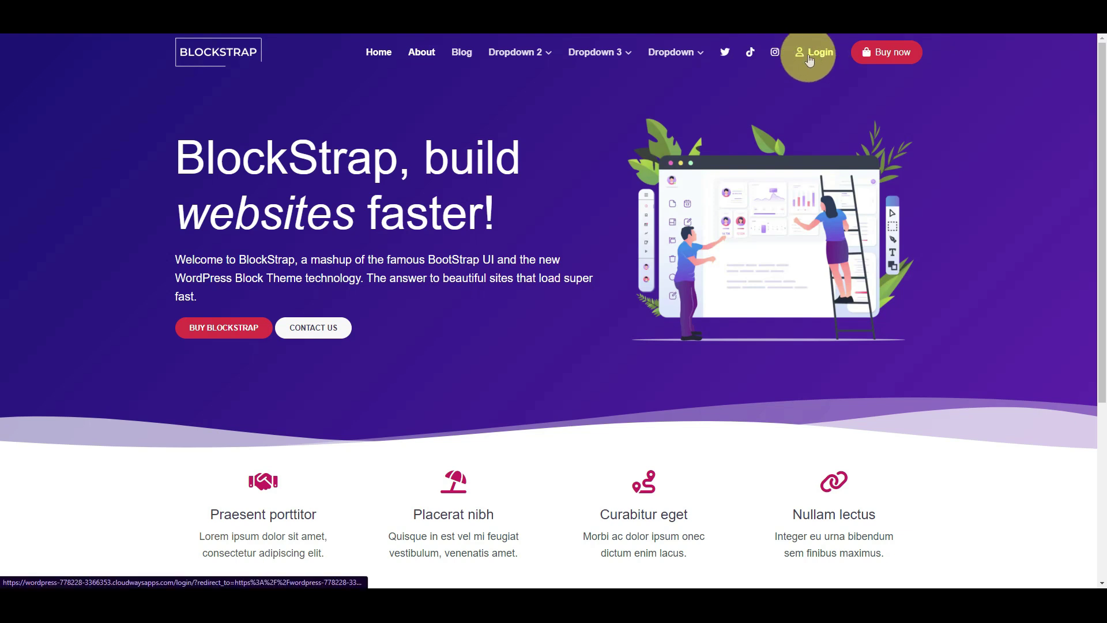
pyautogui.click(809, 57)
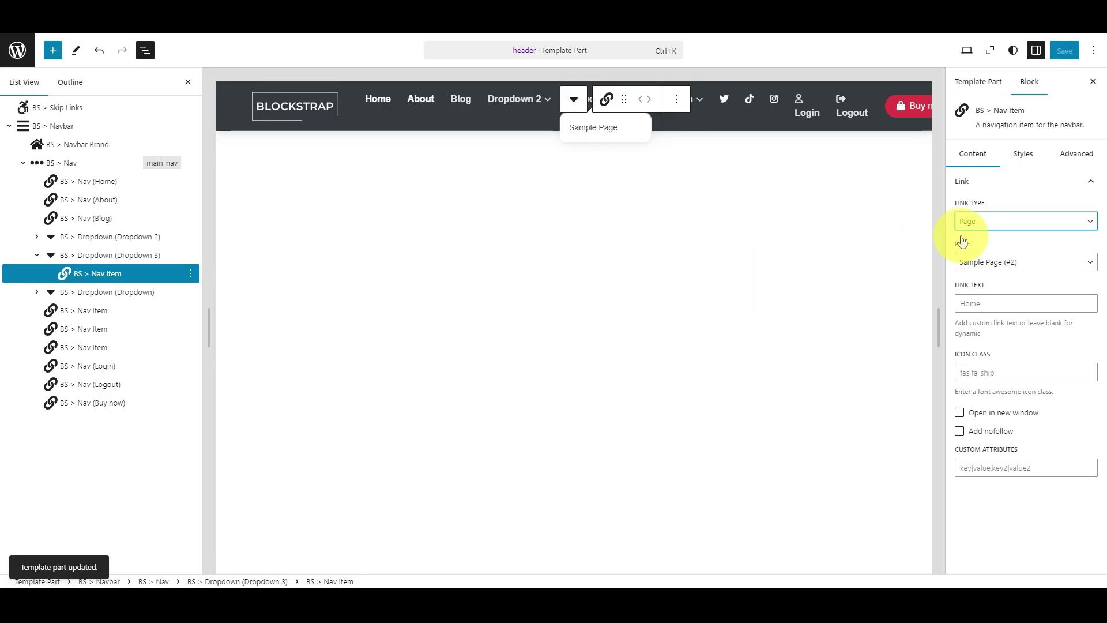
pyautogui.click(983, 223)
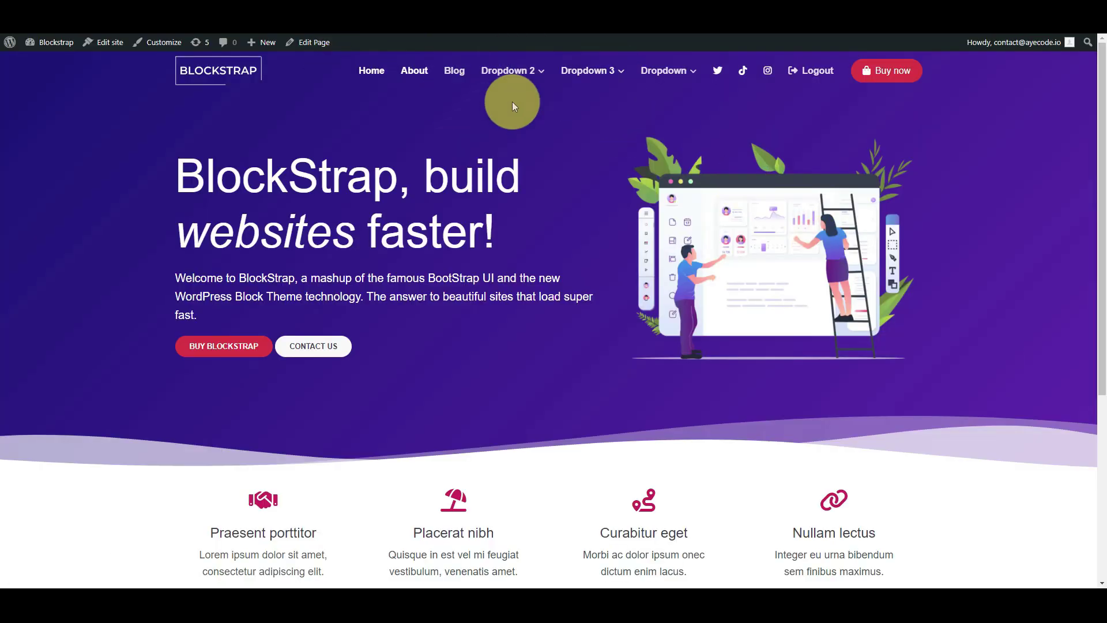
pyautogui.press('F5')
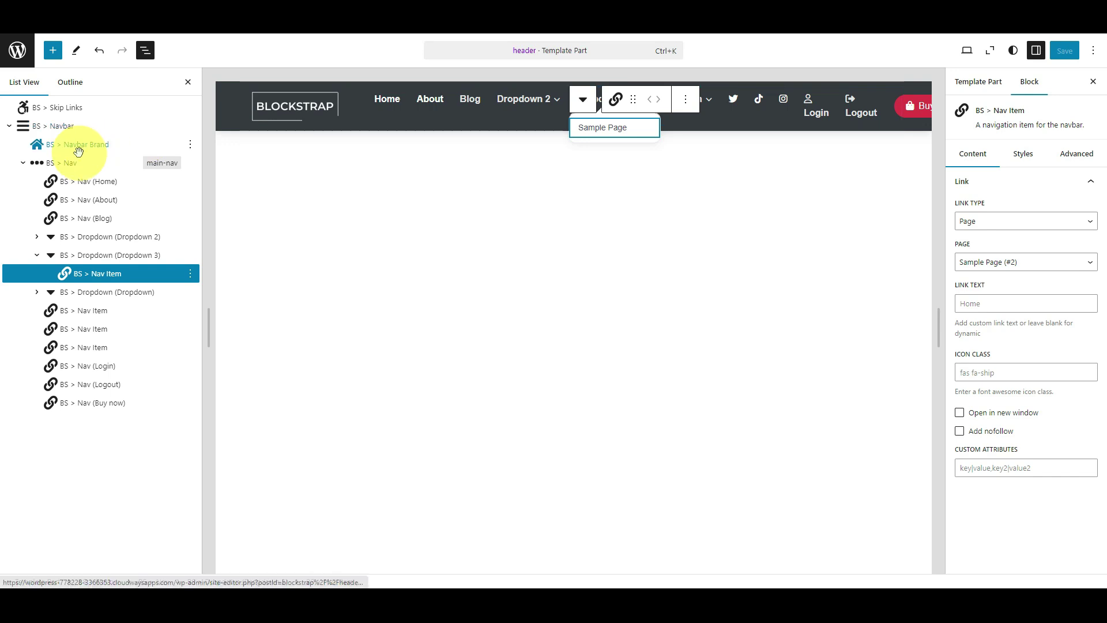
# Set the right padding of the BS > Navbar Brand block to None
pyautogui.click(78, 147)
pyautogui.click(1074, 155)
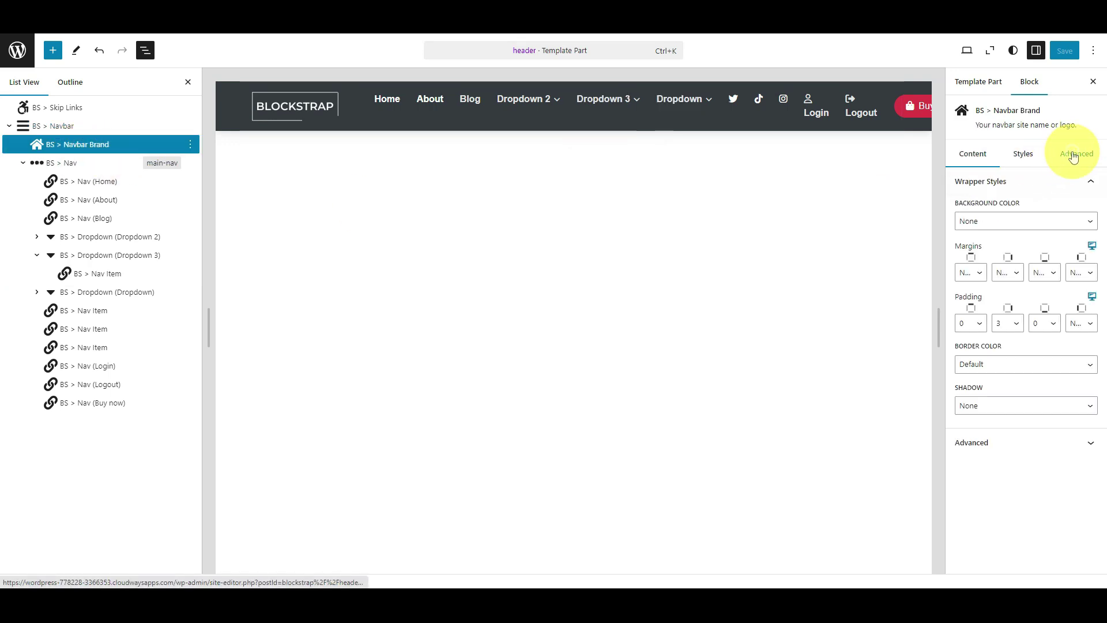
pyautogui.click(1004, 323)
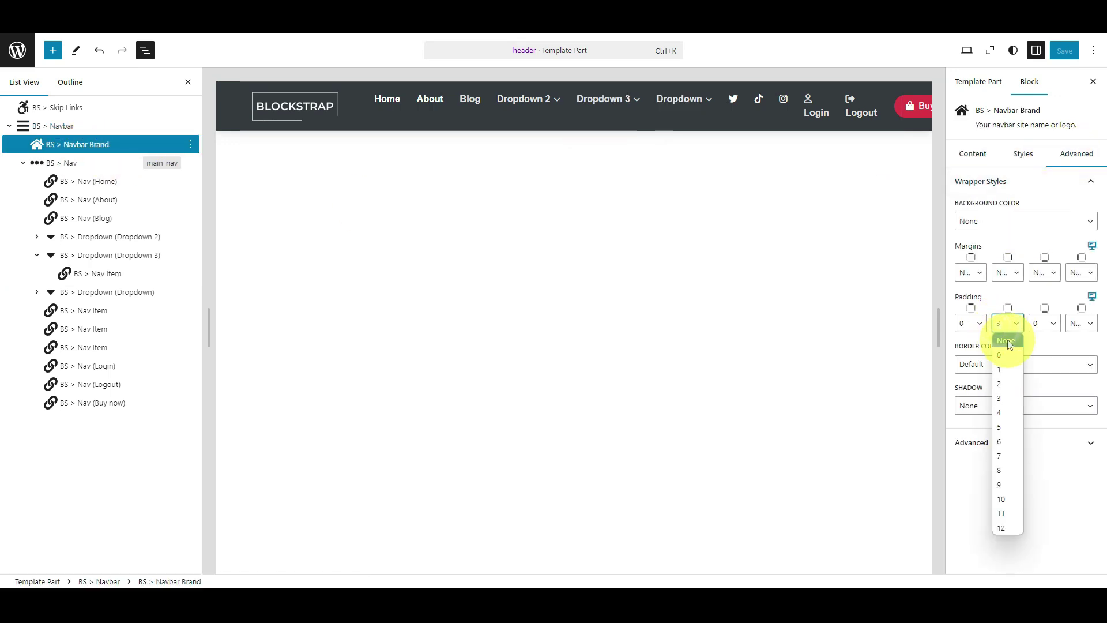
pyautogui.click(1007, 342)
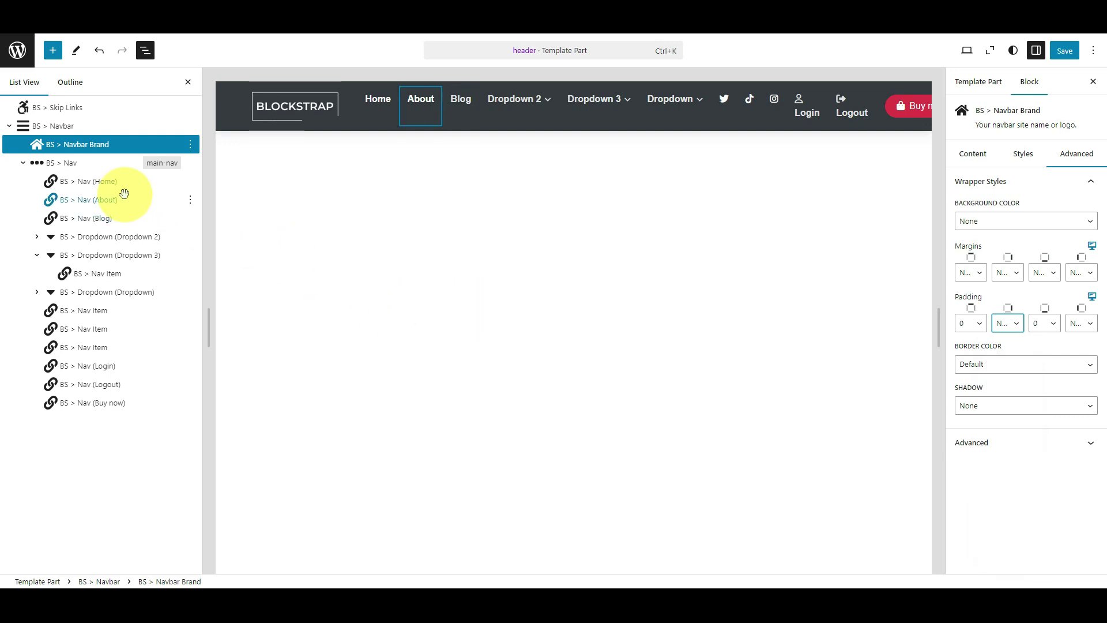
# Set the left margin of the Home nav item in the main navigation to None
pyautogui.click(106, 181)
pyautogui.click(1075, 153)
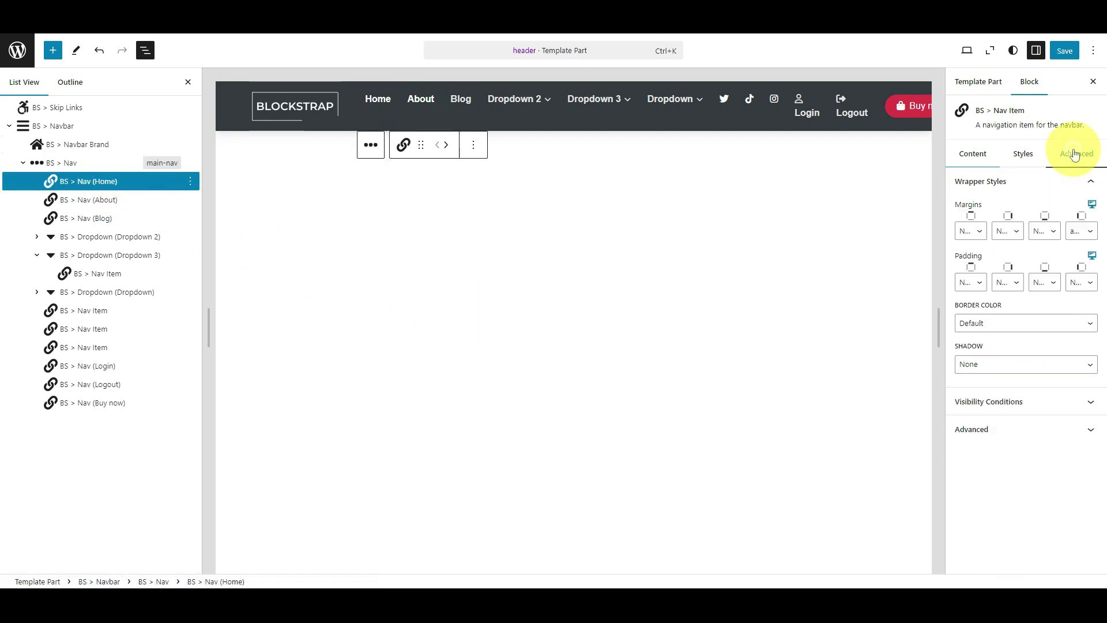
pyautogui.click(1080, 230)
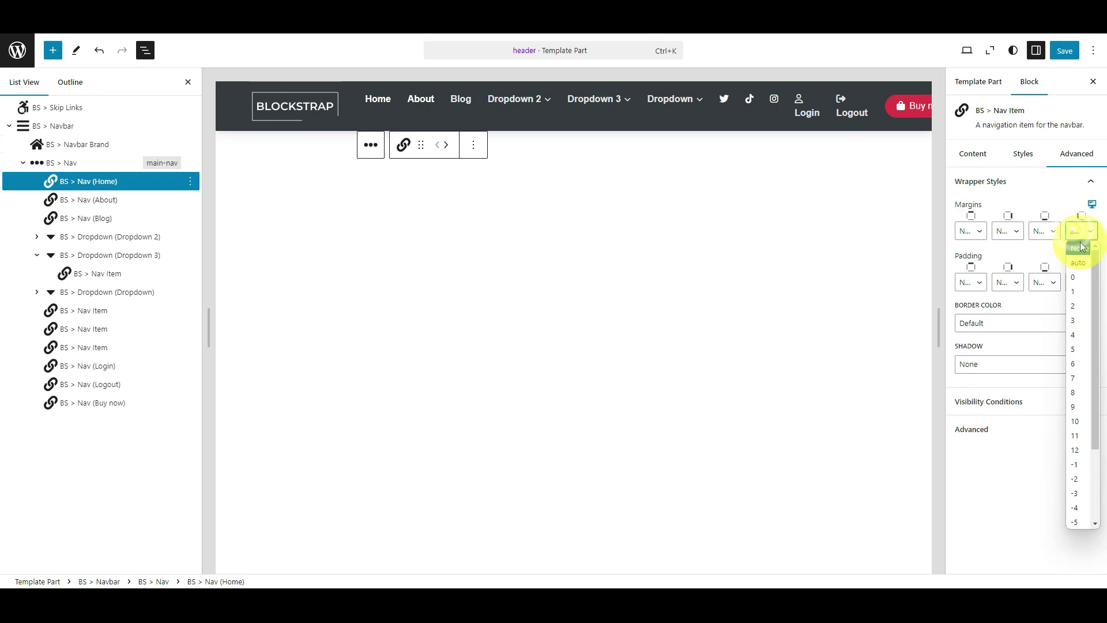
pyautogui.click(1080, 249)
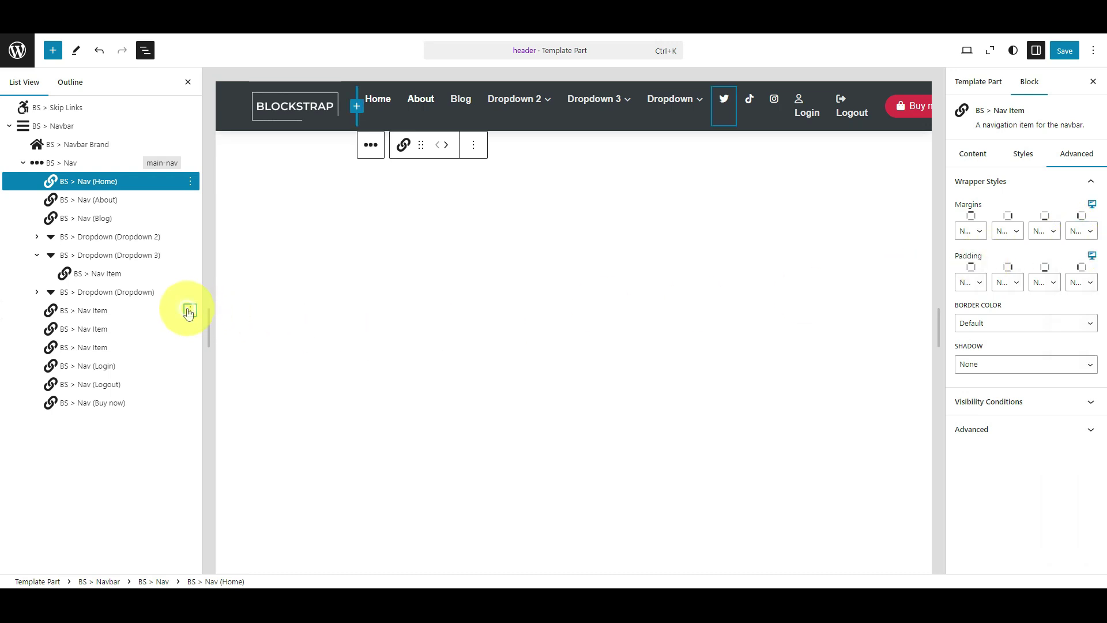
# Insert a BS > Nav Item block directly before the Twitter icon item in the main navigation
pyautogui.click(189, 311)
pyautogui.click(205, 382)
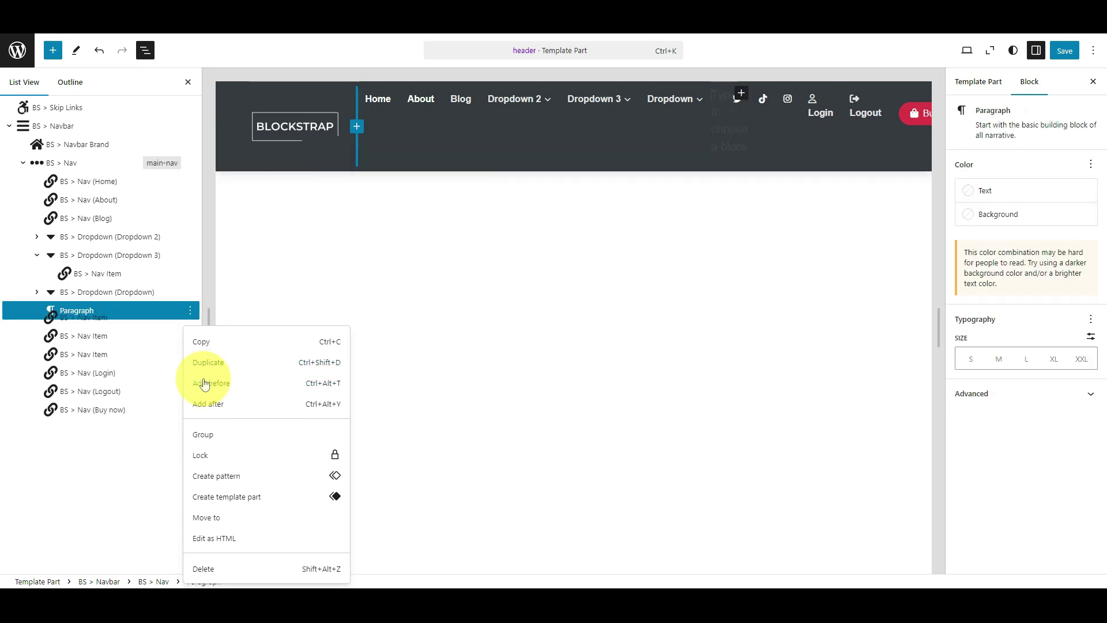
pyautogui.write('/nav item')
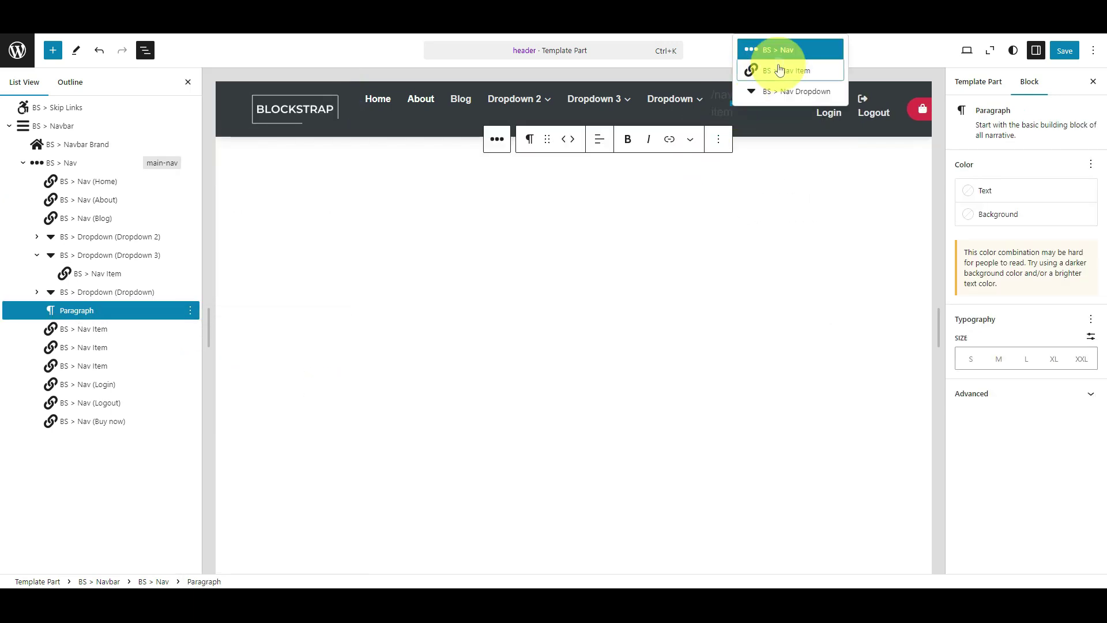
pyautogui.click(779, 70)
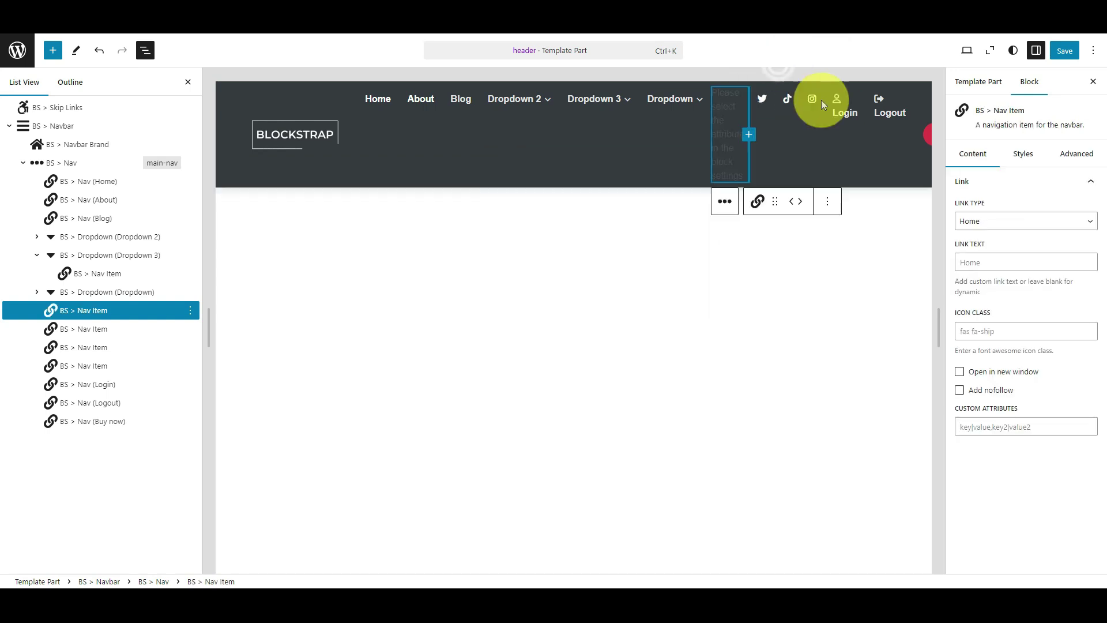
# Give the new nav item link type spacer (non link) and left margin auto, and save the header template part
pyautogui.click(991, 221)
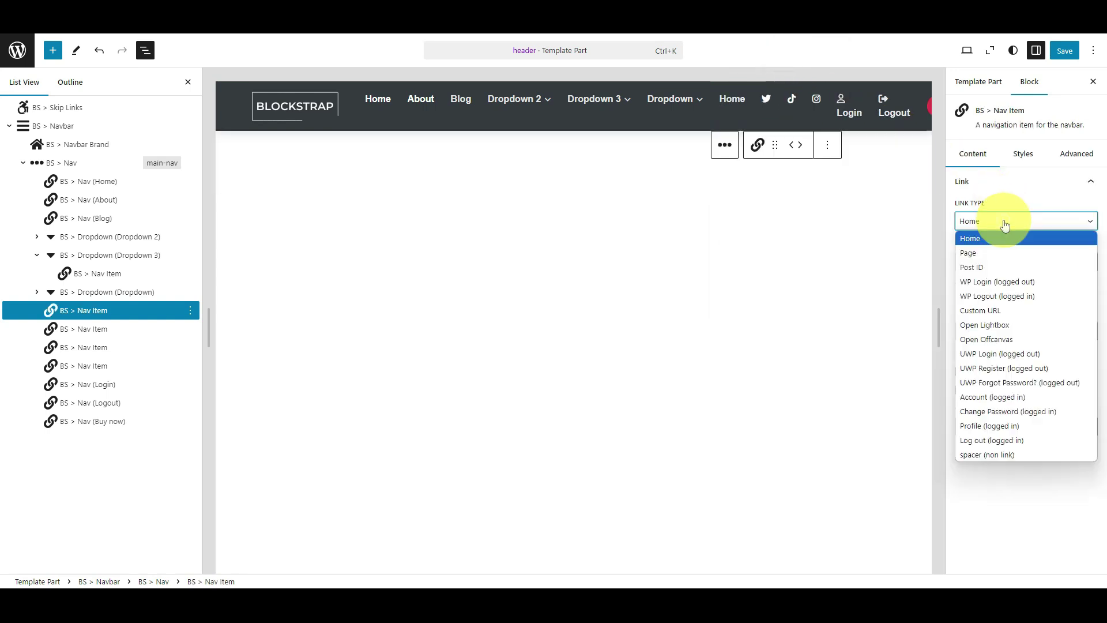
pyautogui.click(987, 454)
pyautogui.click(1078, 156)
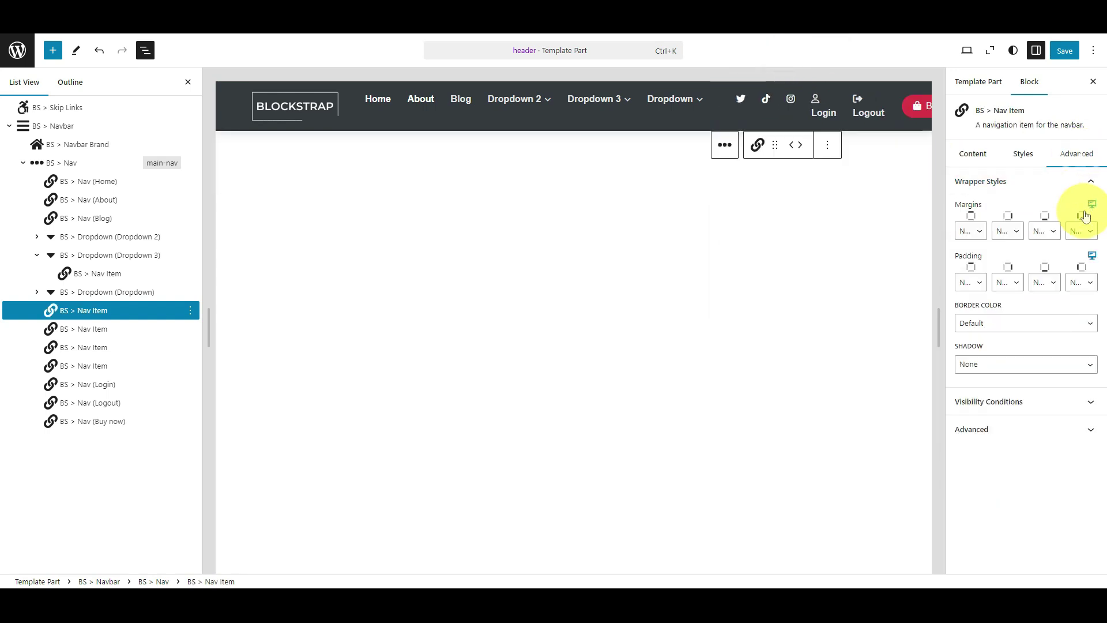
pyautogui.click(1080, 240)
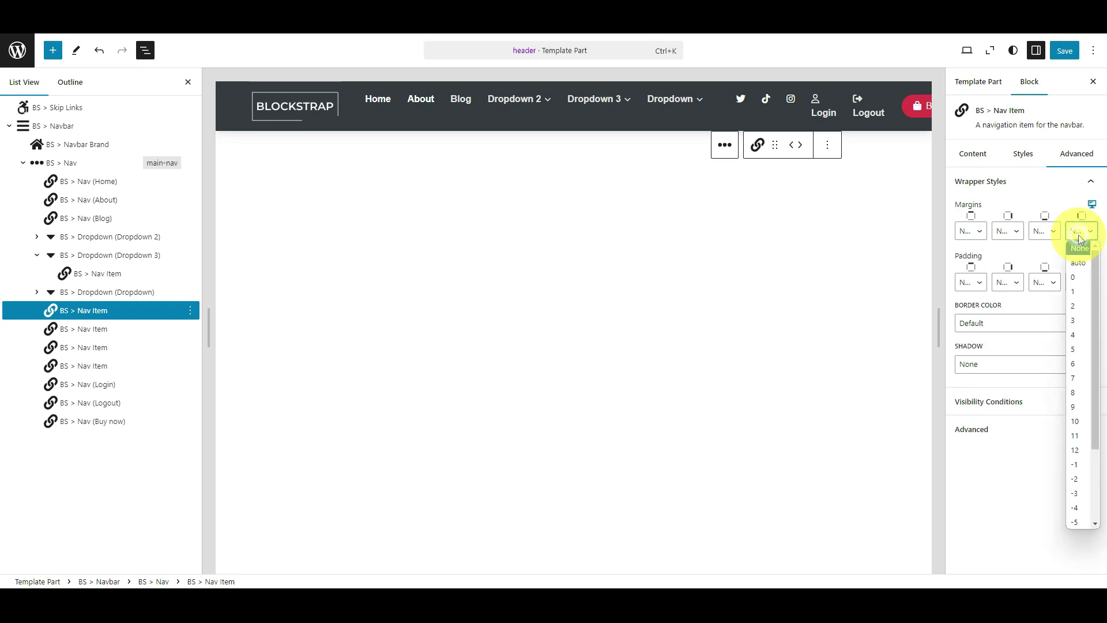
pyautogui.click(1077, 258)
pyautogui.click(1063, 52)
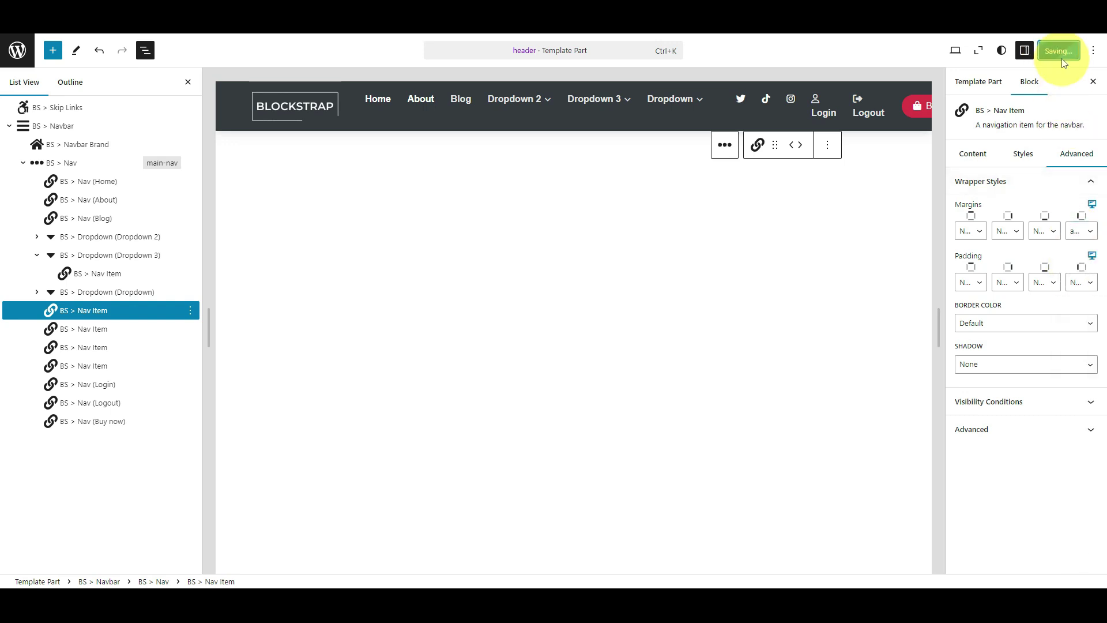